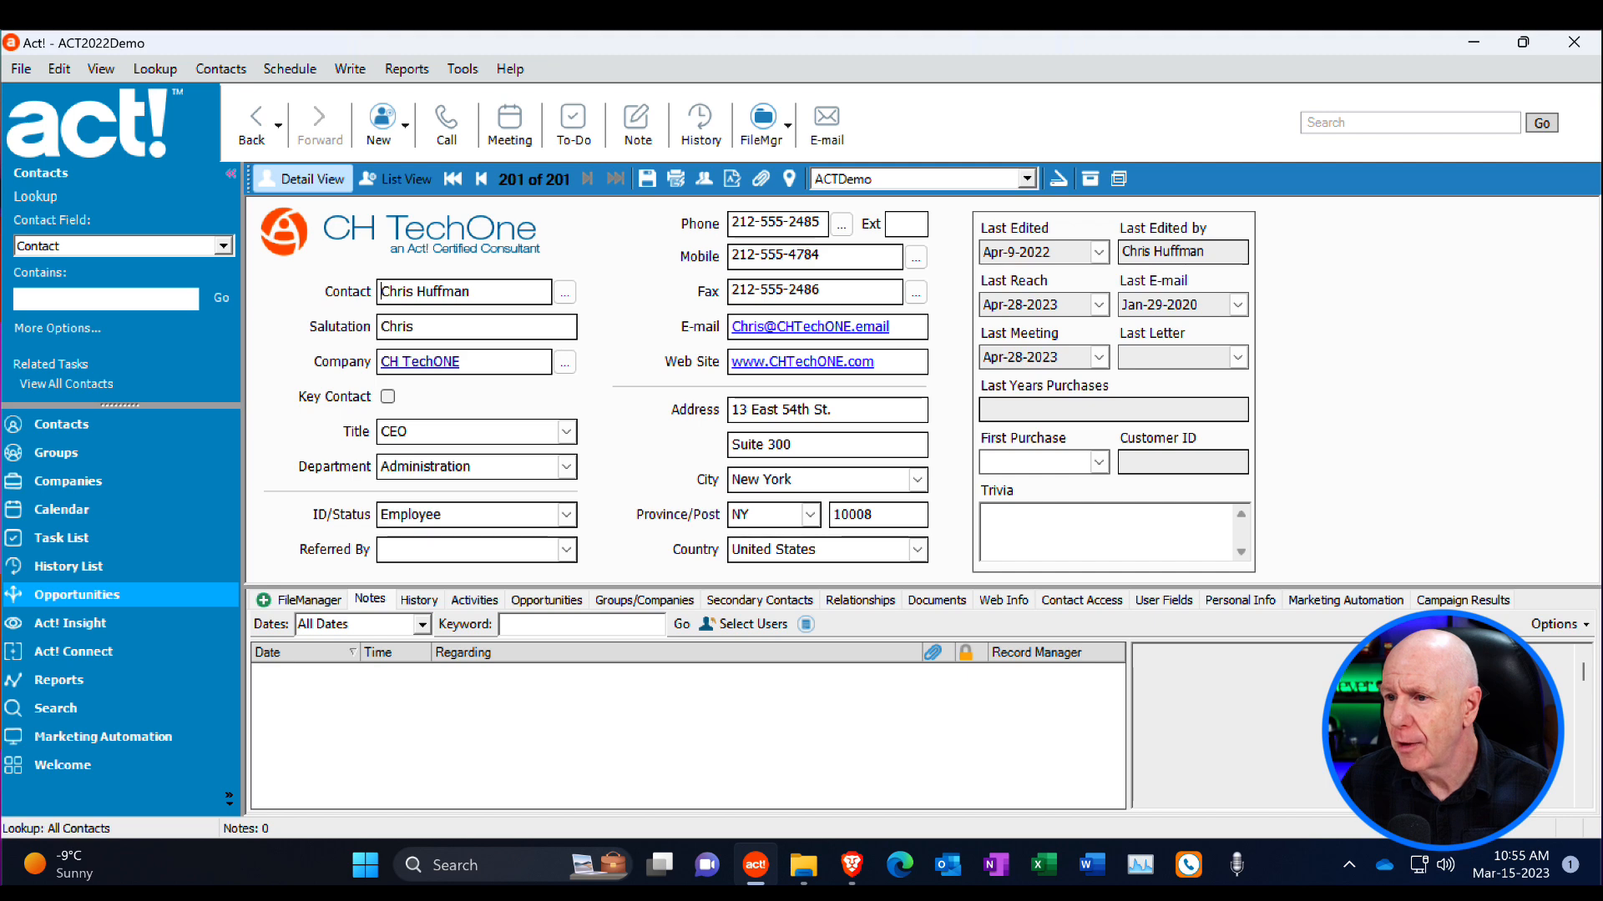
Go back through the contact records to record 191 of 201 and archive that contact.
{"action": "left_click", "coordinate": [481, 178]}
{"action": "left_click", "coordinate": [482, 178]}
{"action": "left_click", "coordinate": [482, 179]}
{"action": "left_click", "coordinate": [482, 179]}
{"action": "left_click", "coordinate": [482, 179]}
{"action": "left_click", "coordinate": [482, 178]}
{"action": "left_click", "coordinate": [481, 179]}
{"action": "left_click", "coordinate": [482, 178]}
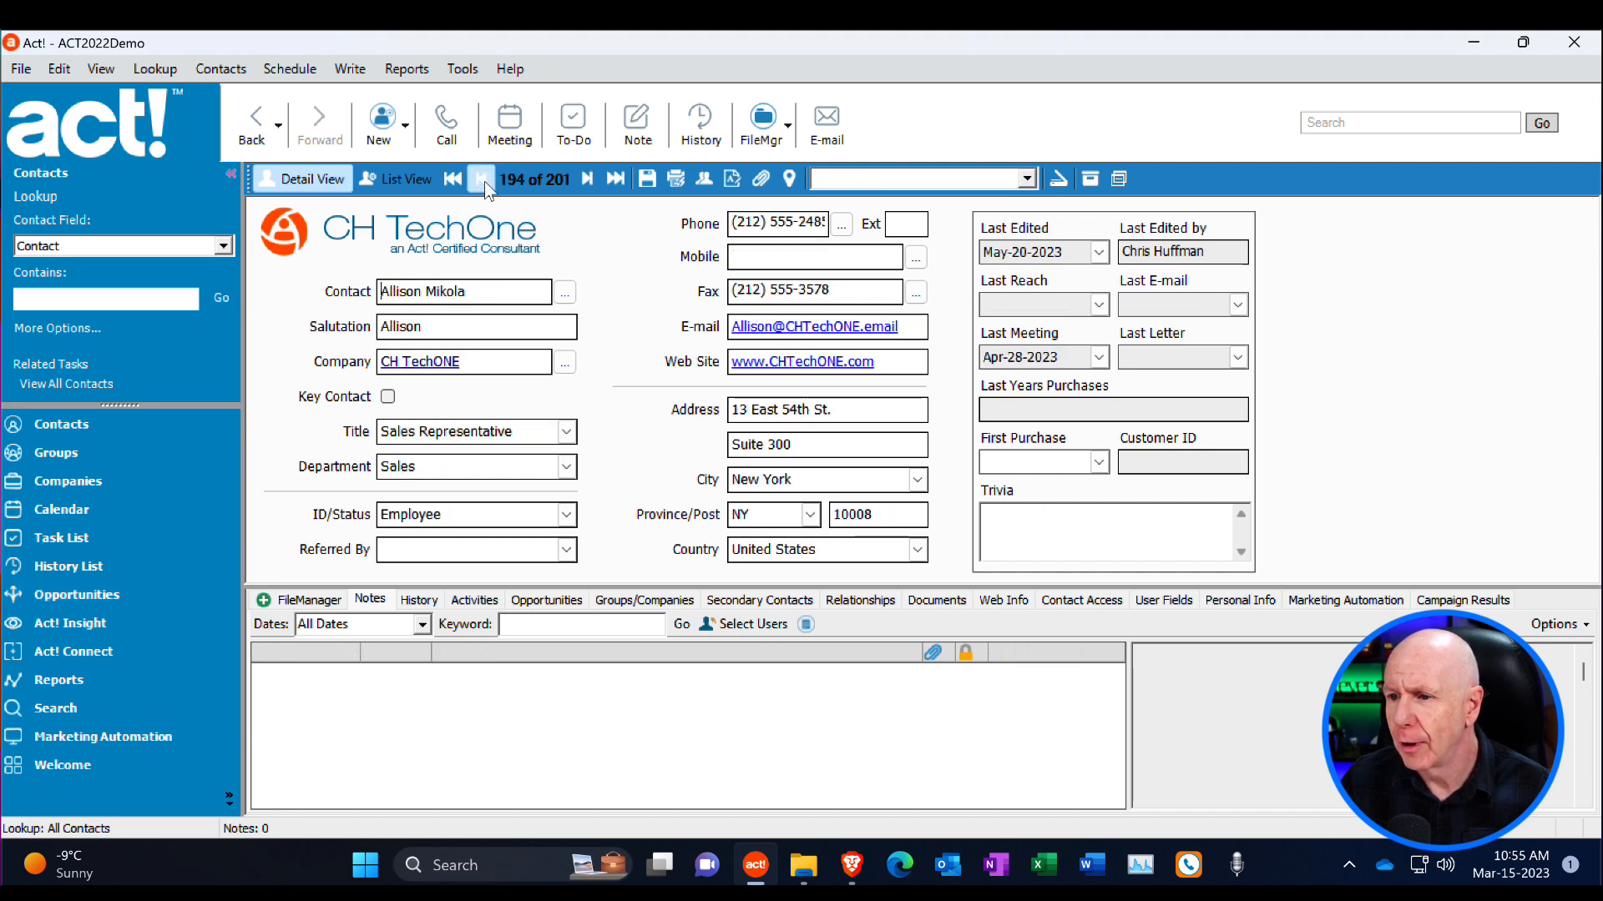
{"action": "left_click", "coordinate": [482, 179]}
{"action": "left_click", "coordinate": [482, 179]}
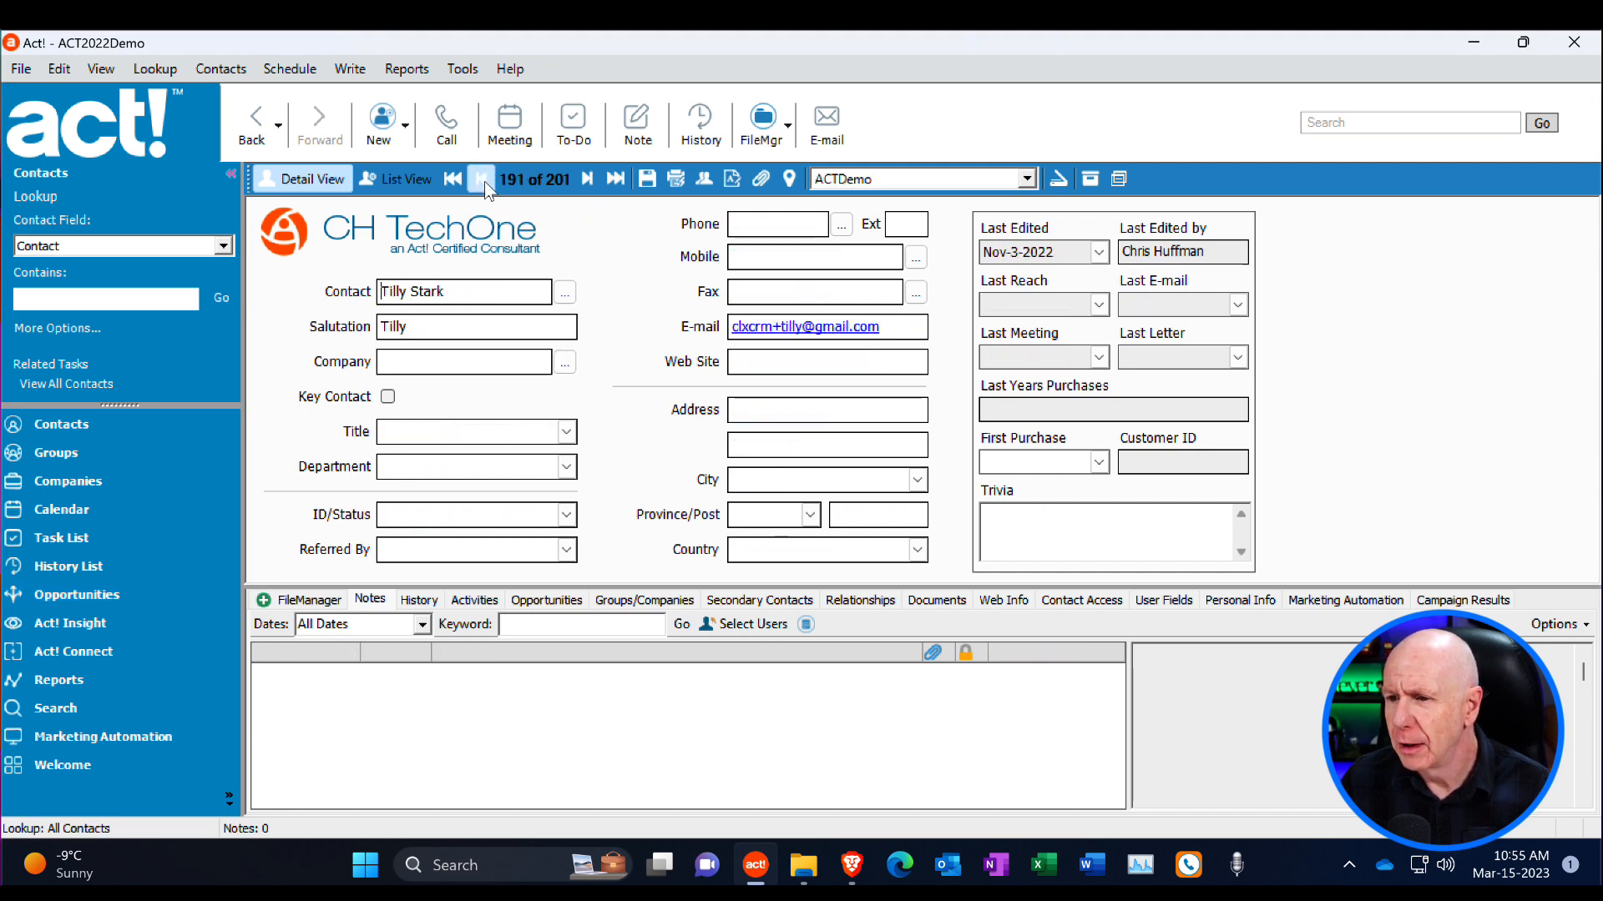
{"action": "left_click", "coordinate": [483, 179]}
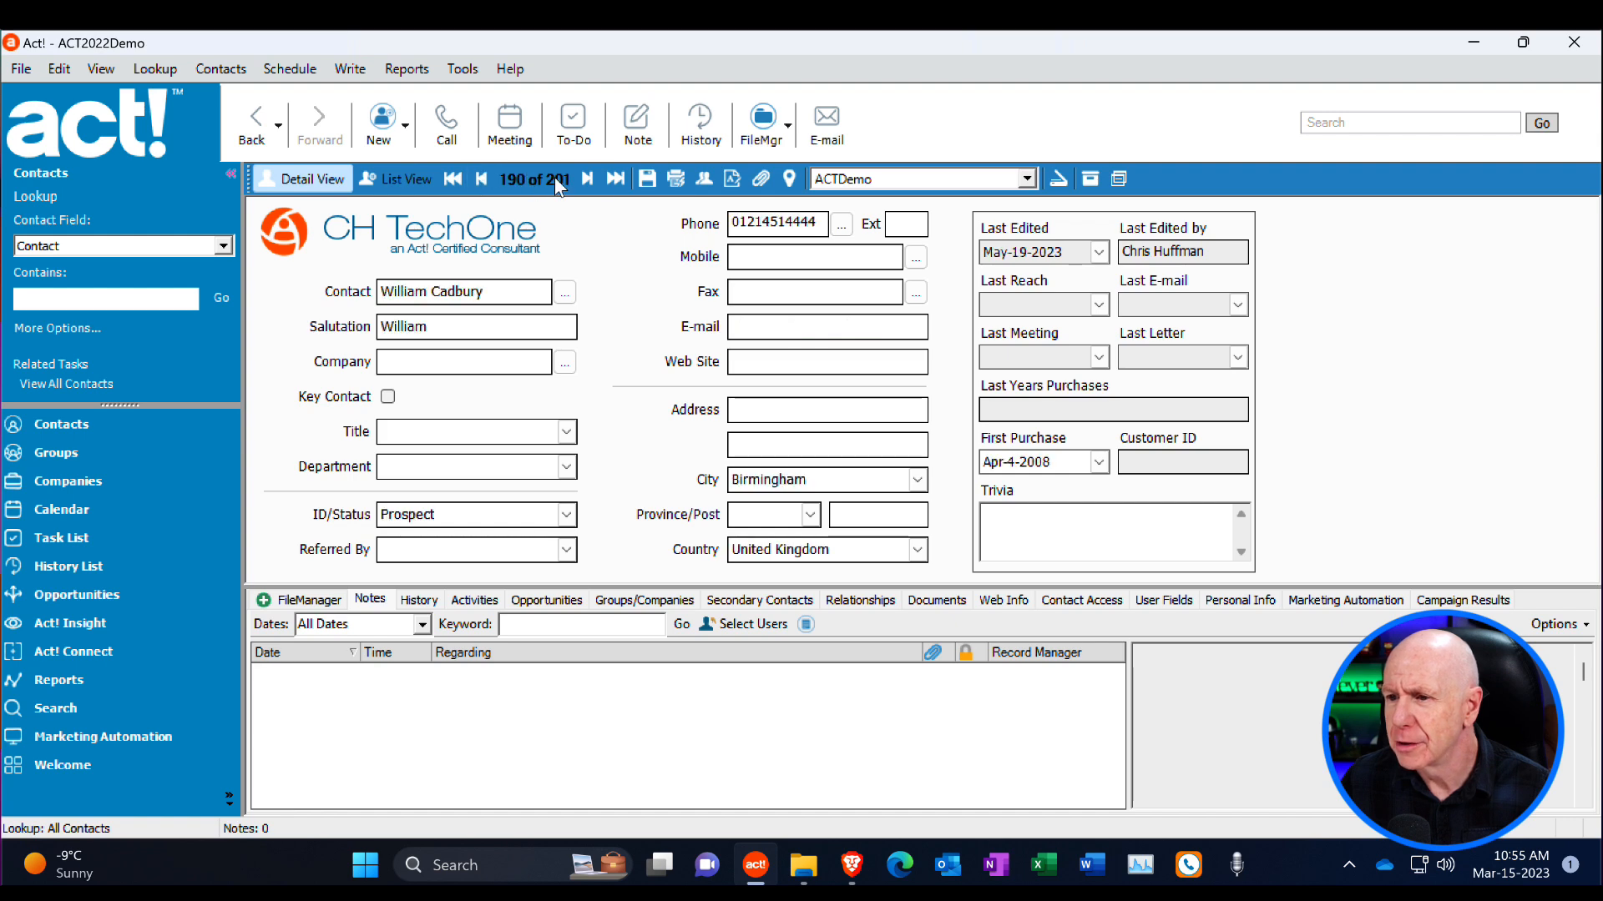
{"action": "left_click", "coordinate": [588, 179]}
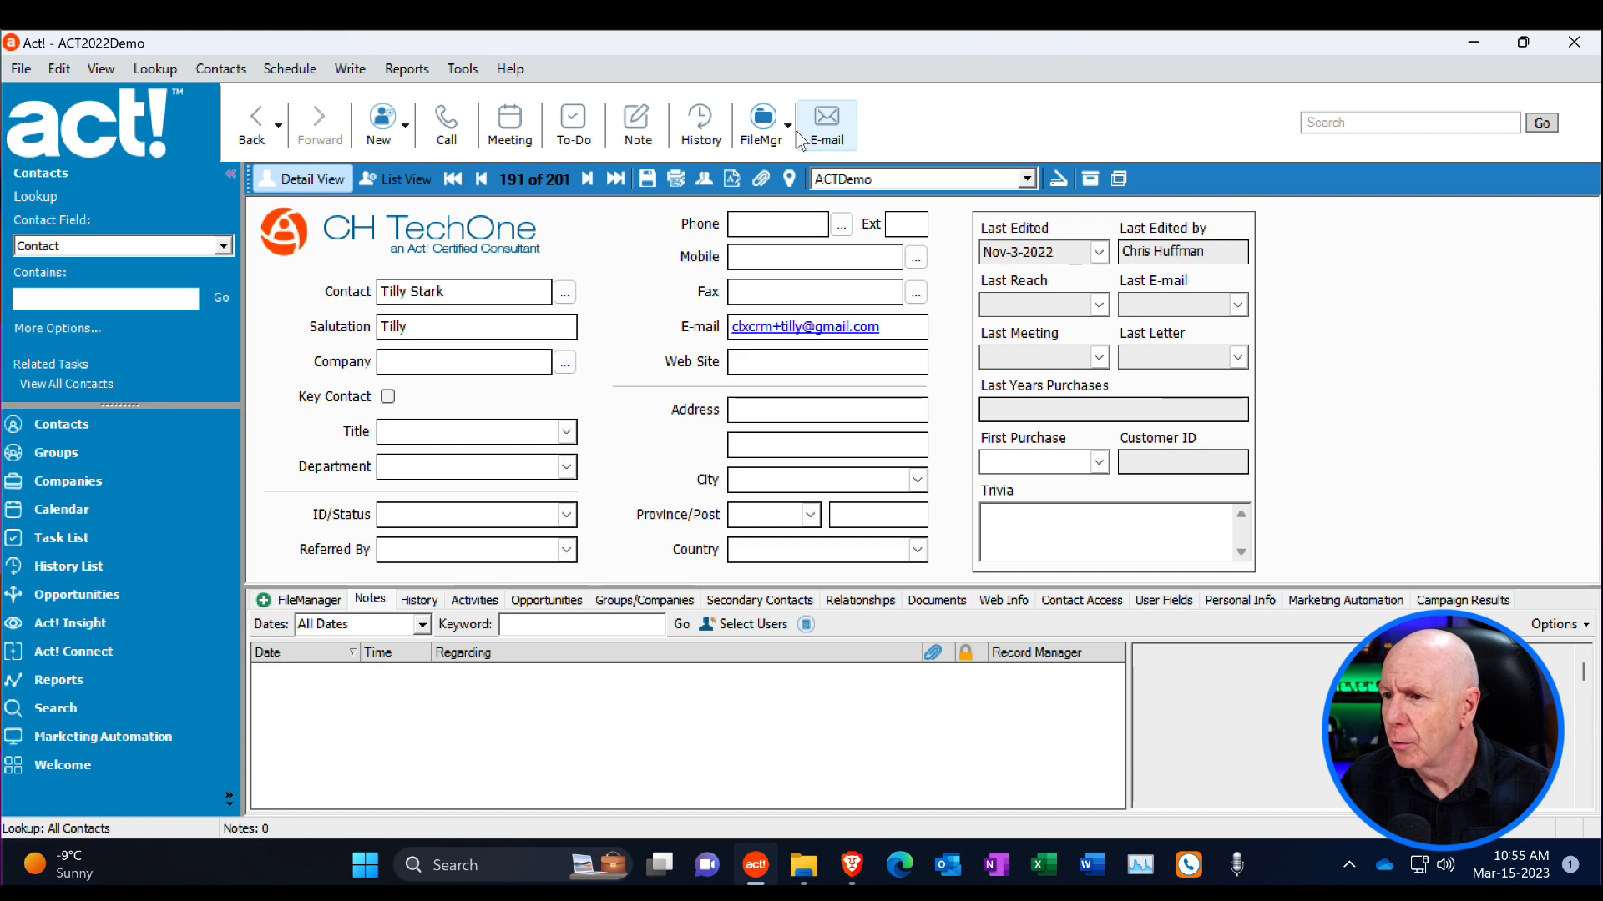
{"action": "left_click", "coordinate": [1116, 185]}
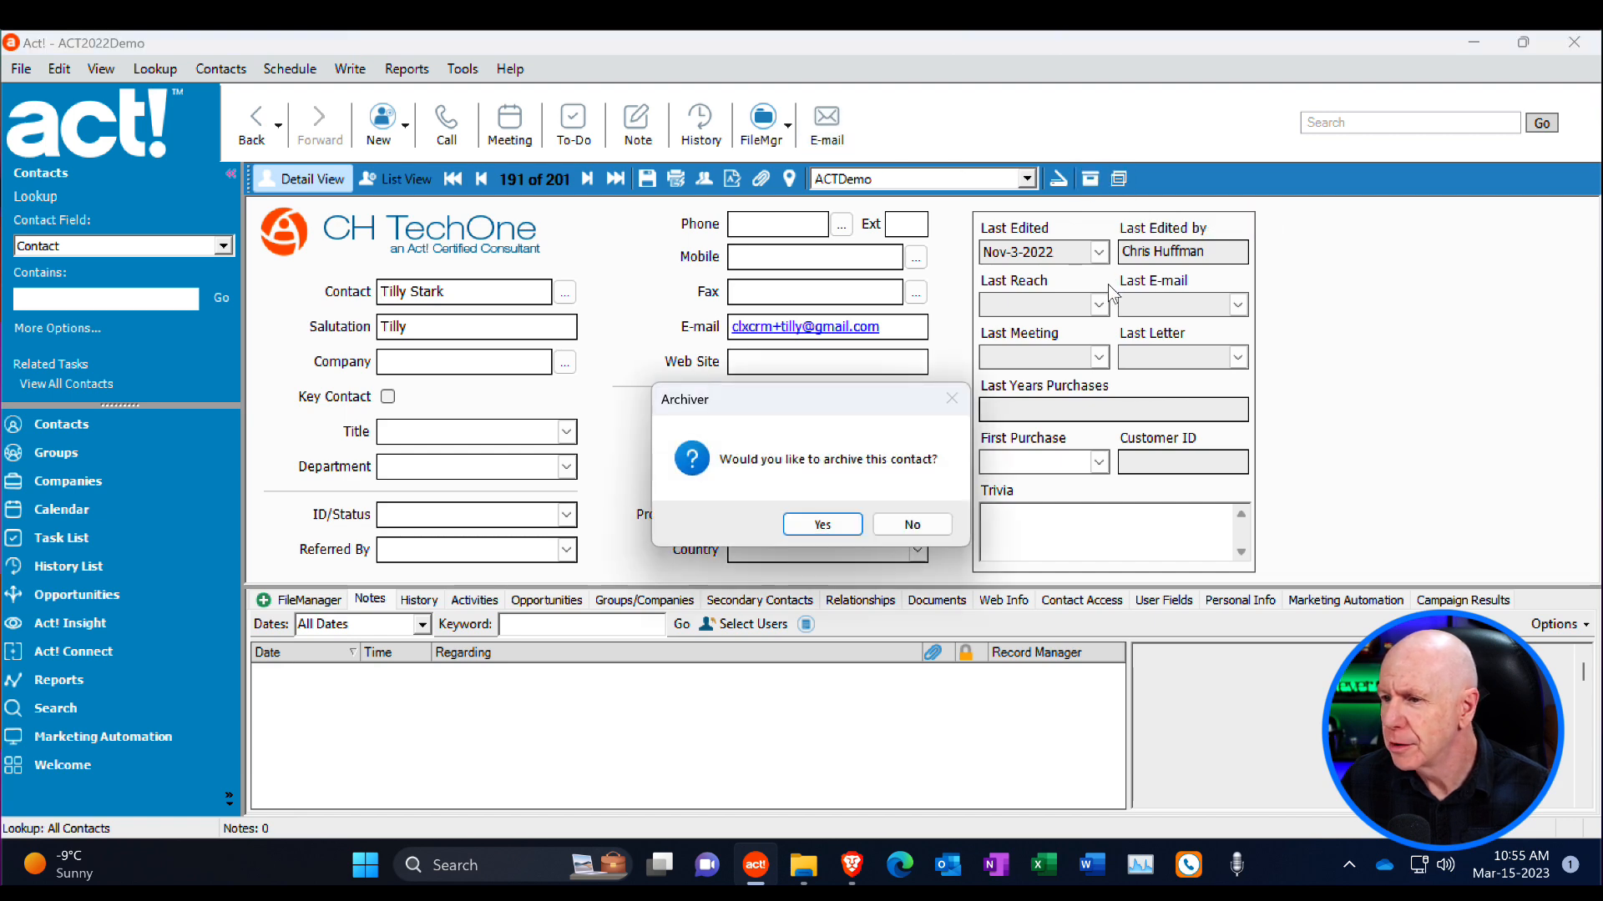
{"action": "left_click", "coordinate": [821, 524]}
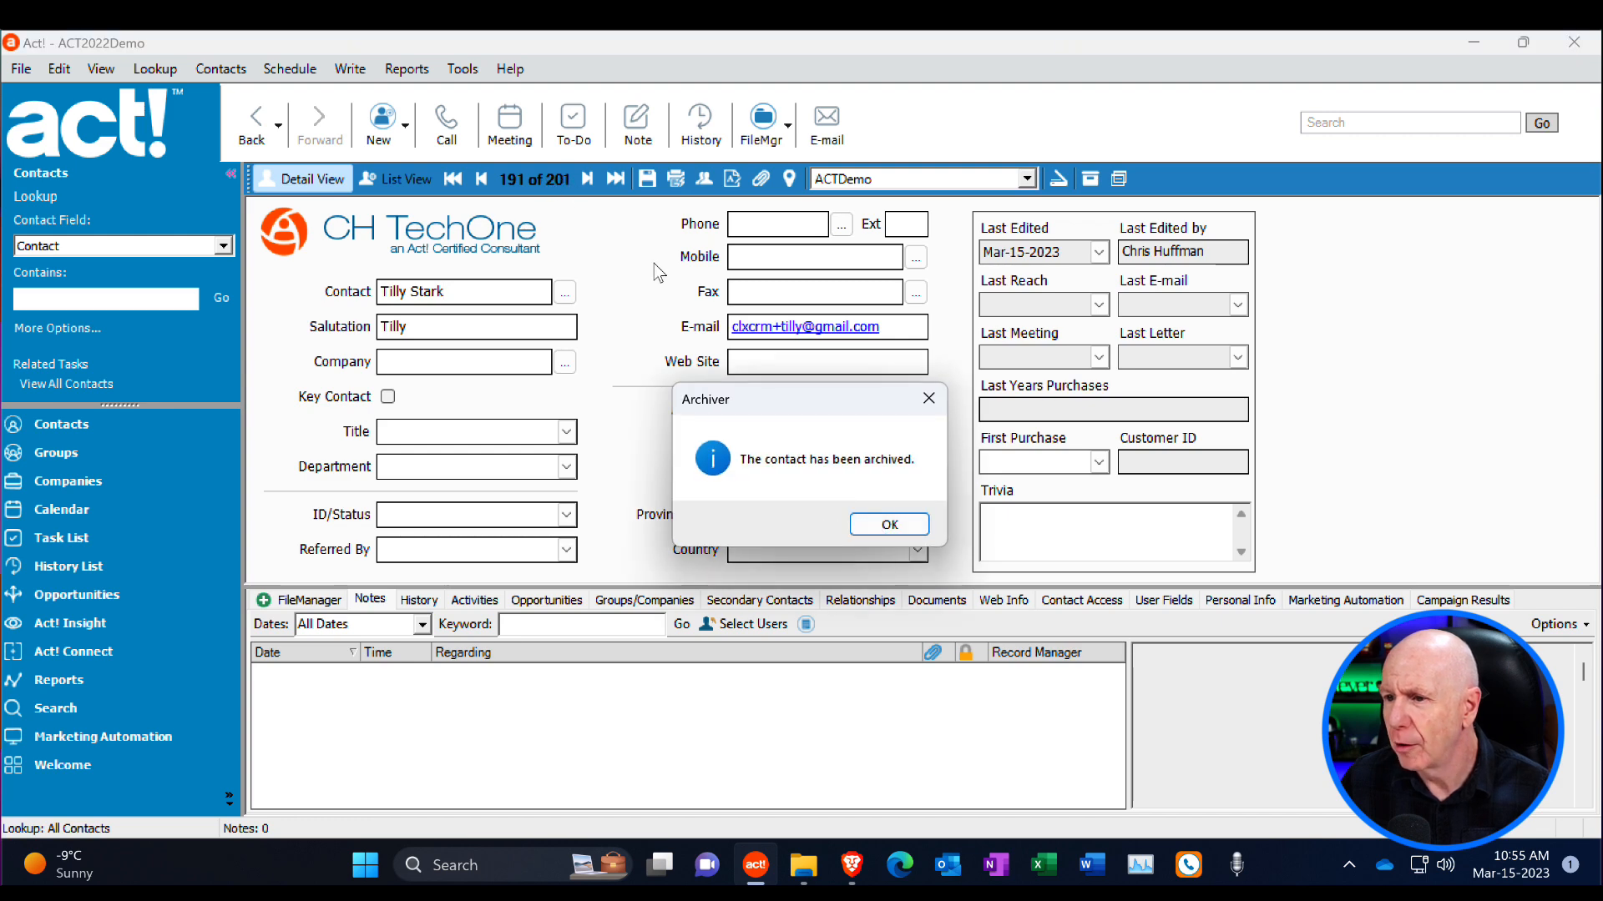
{"action": "left_click", "coordinate": [892, 526]}
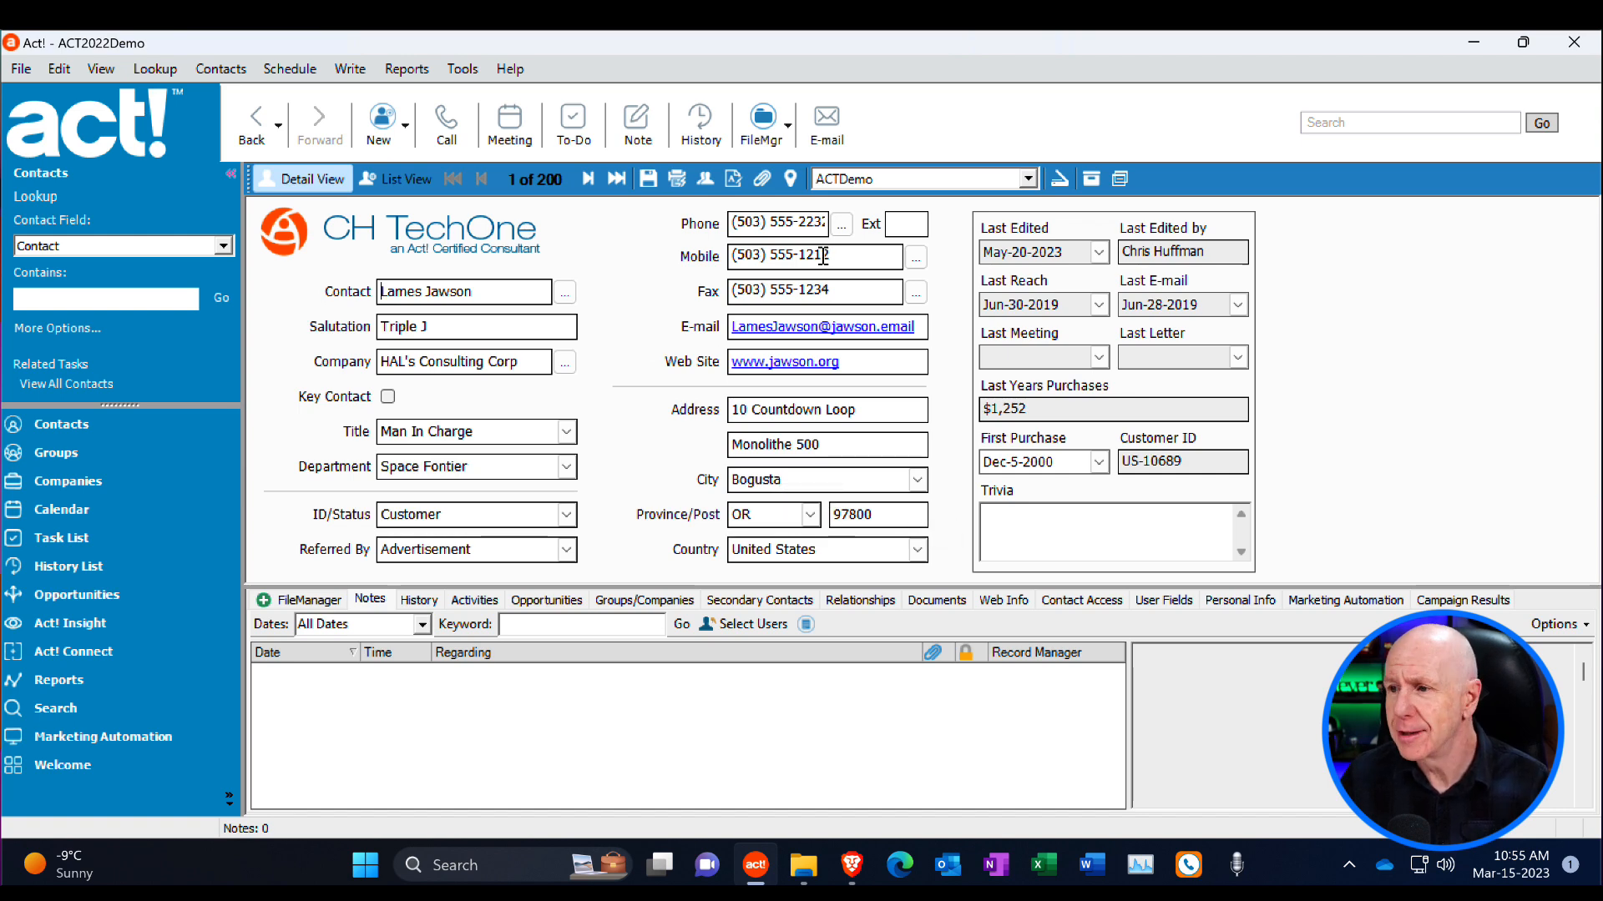
Display the archived contacts and unarchive the contact that has no company.
{"action": "left_click", "coordinate": [1119, 184]}
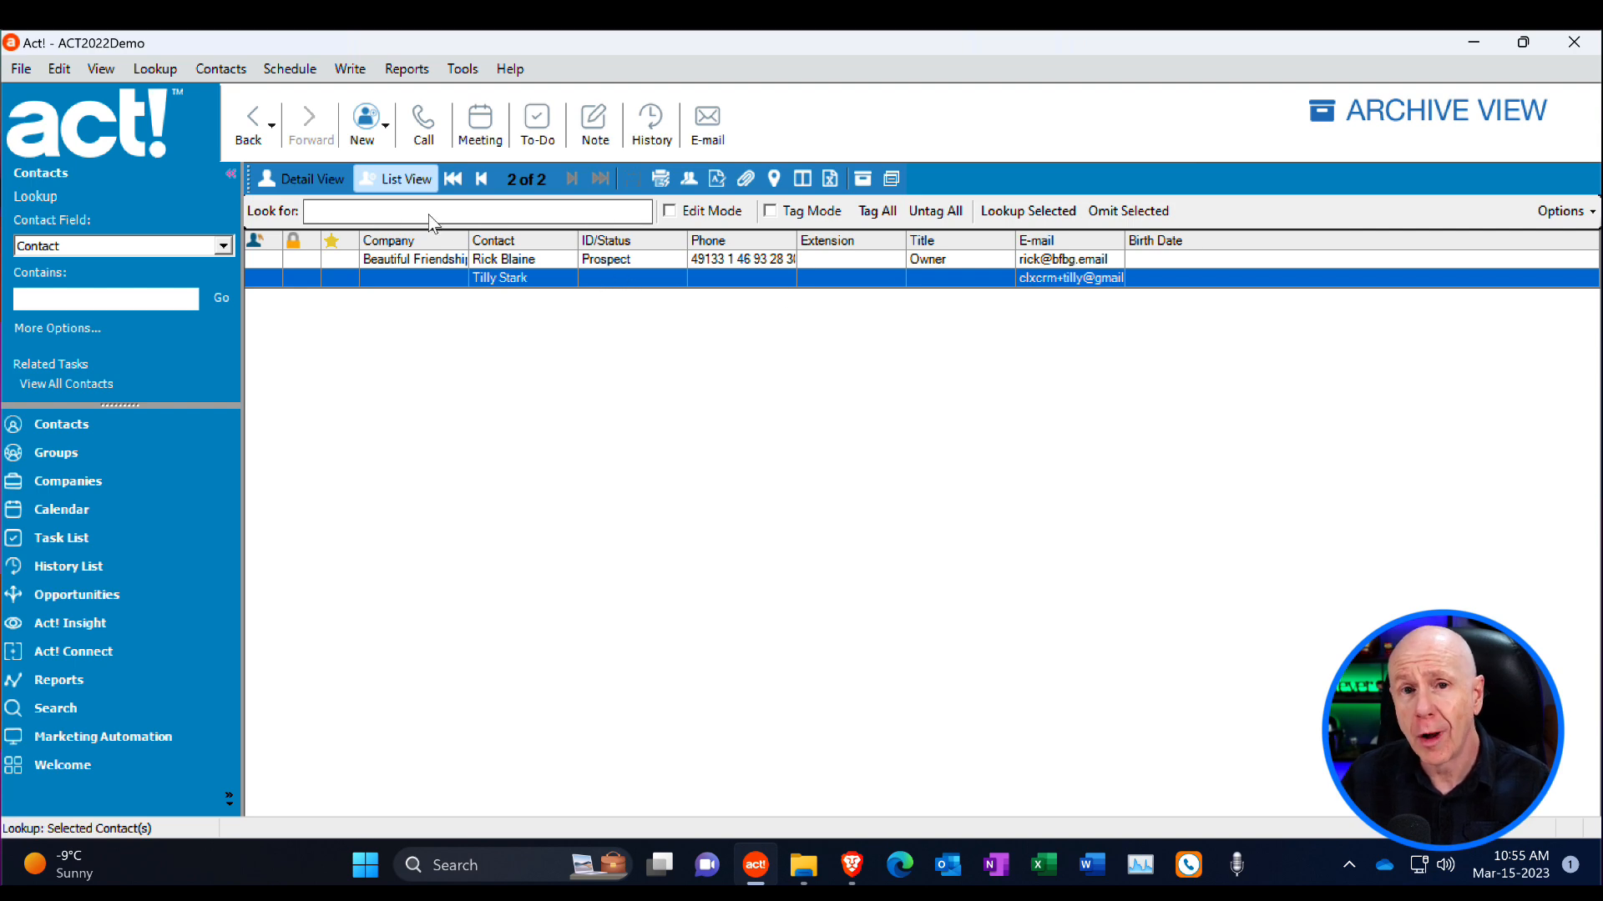
{"action": "left_click", "coordinate": [591, 280]}
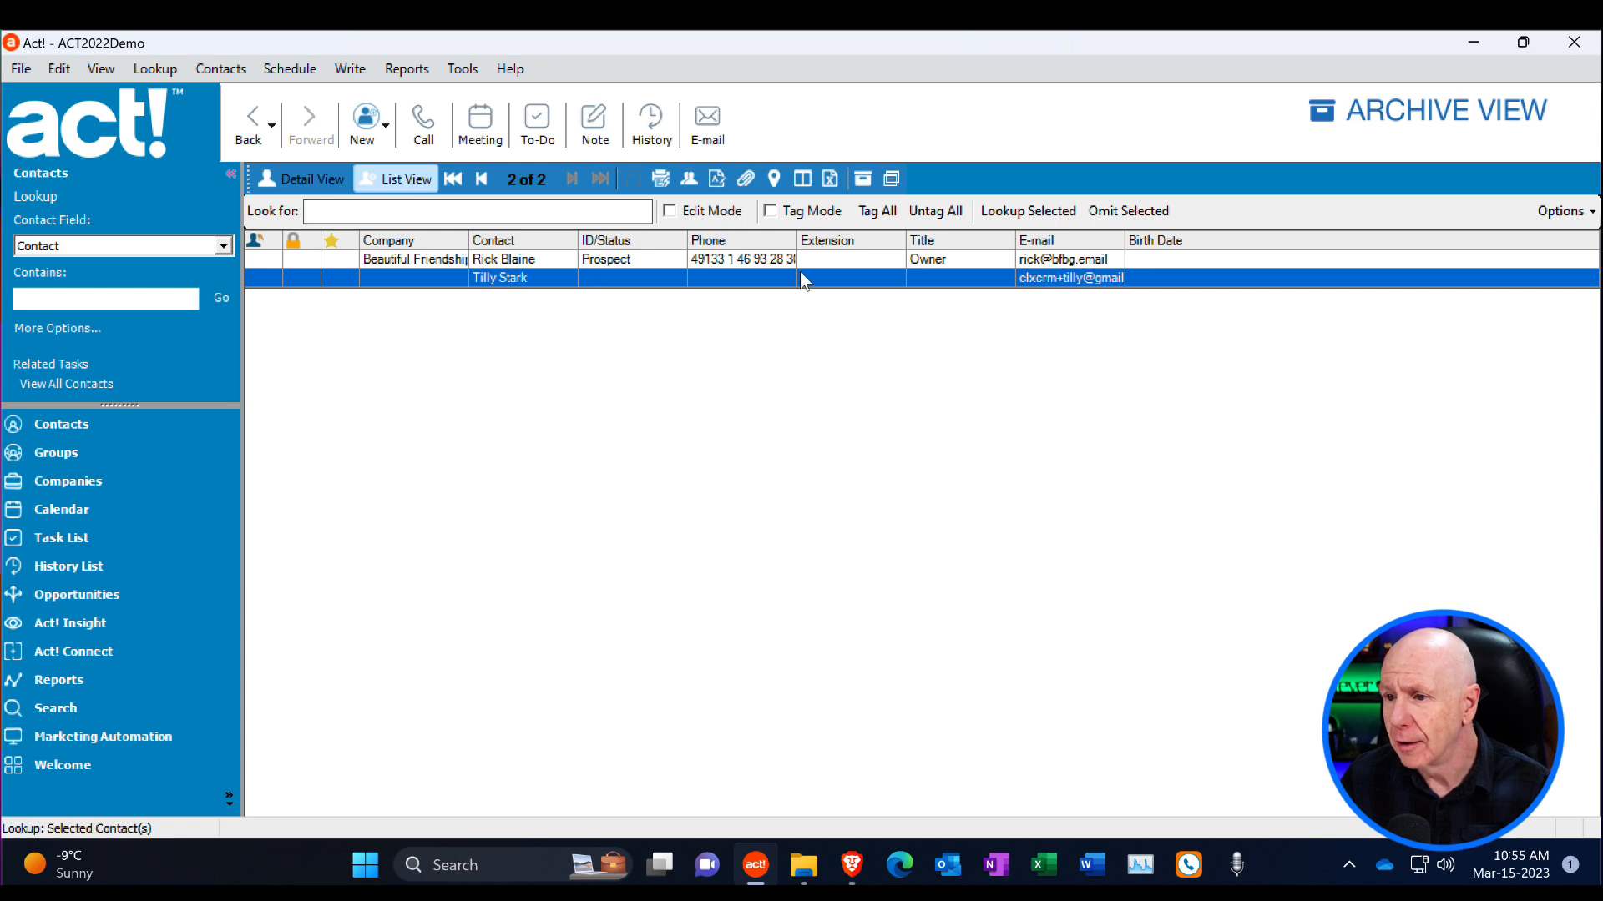
{"action": "left_click", "coordinate": [869, 191]}
{"action": "left_click", "coordinate": [878, 524]}
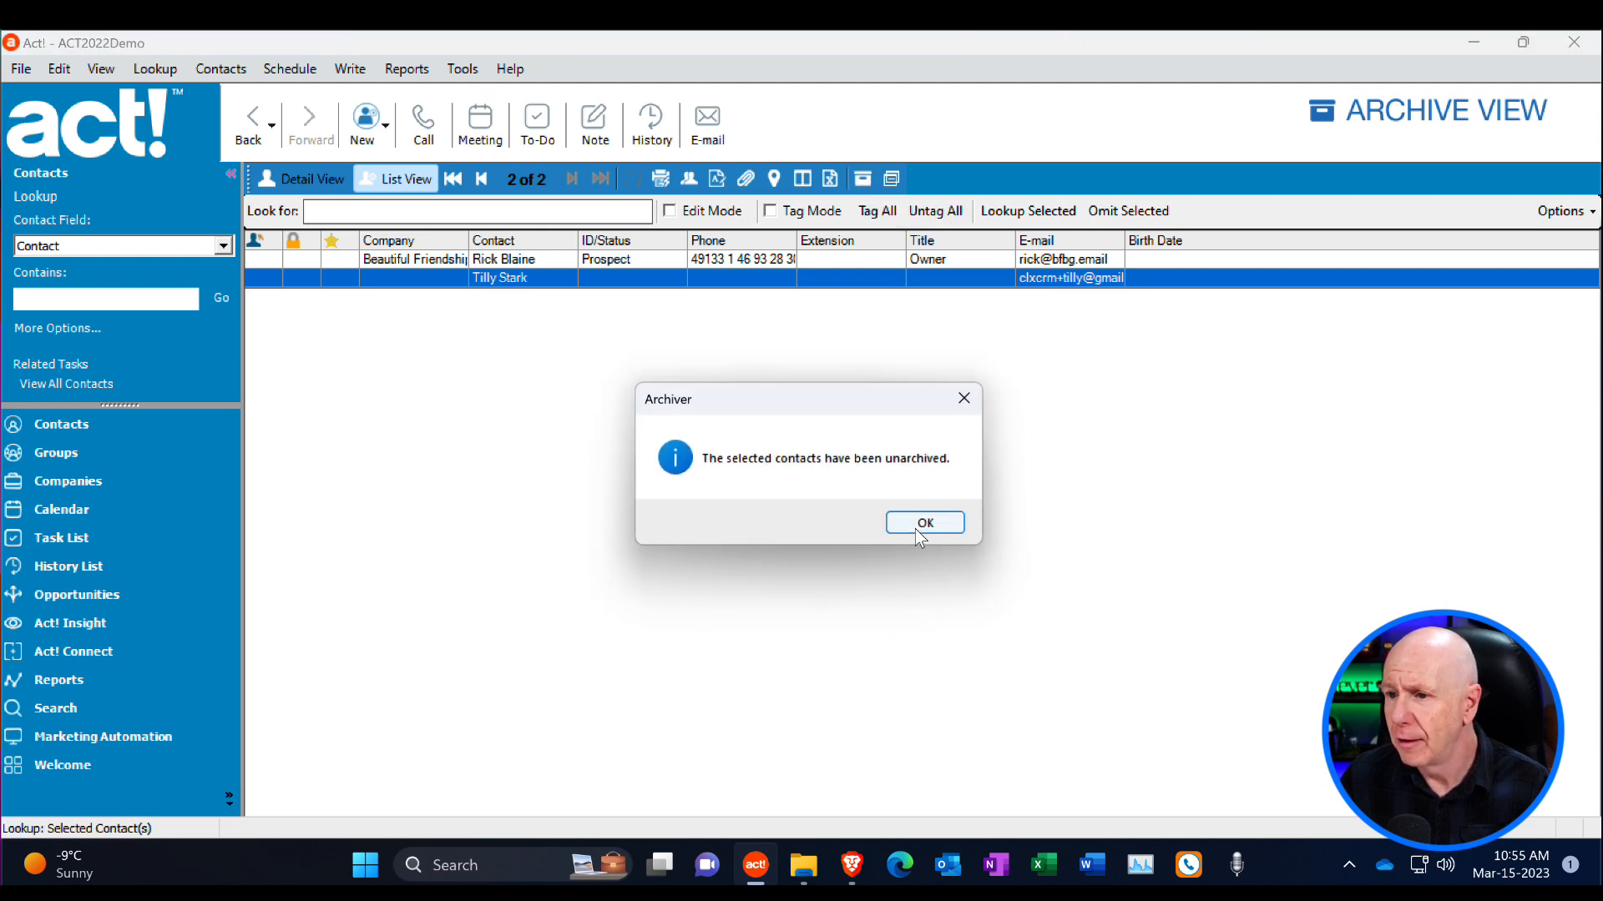
{"action": "left_click", "coordinate": [913, 529]}
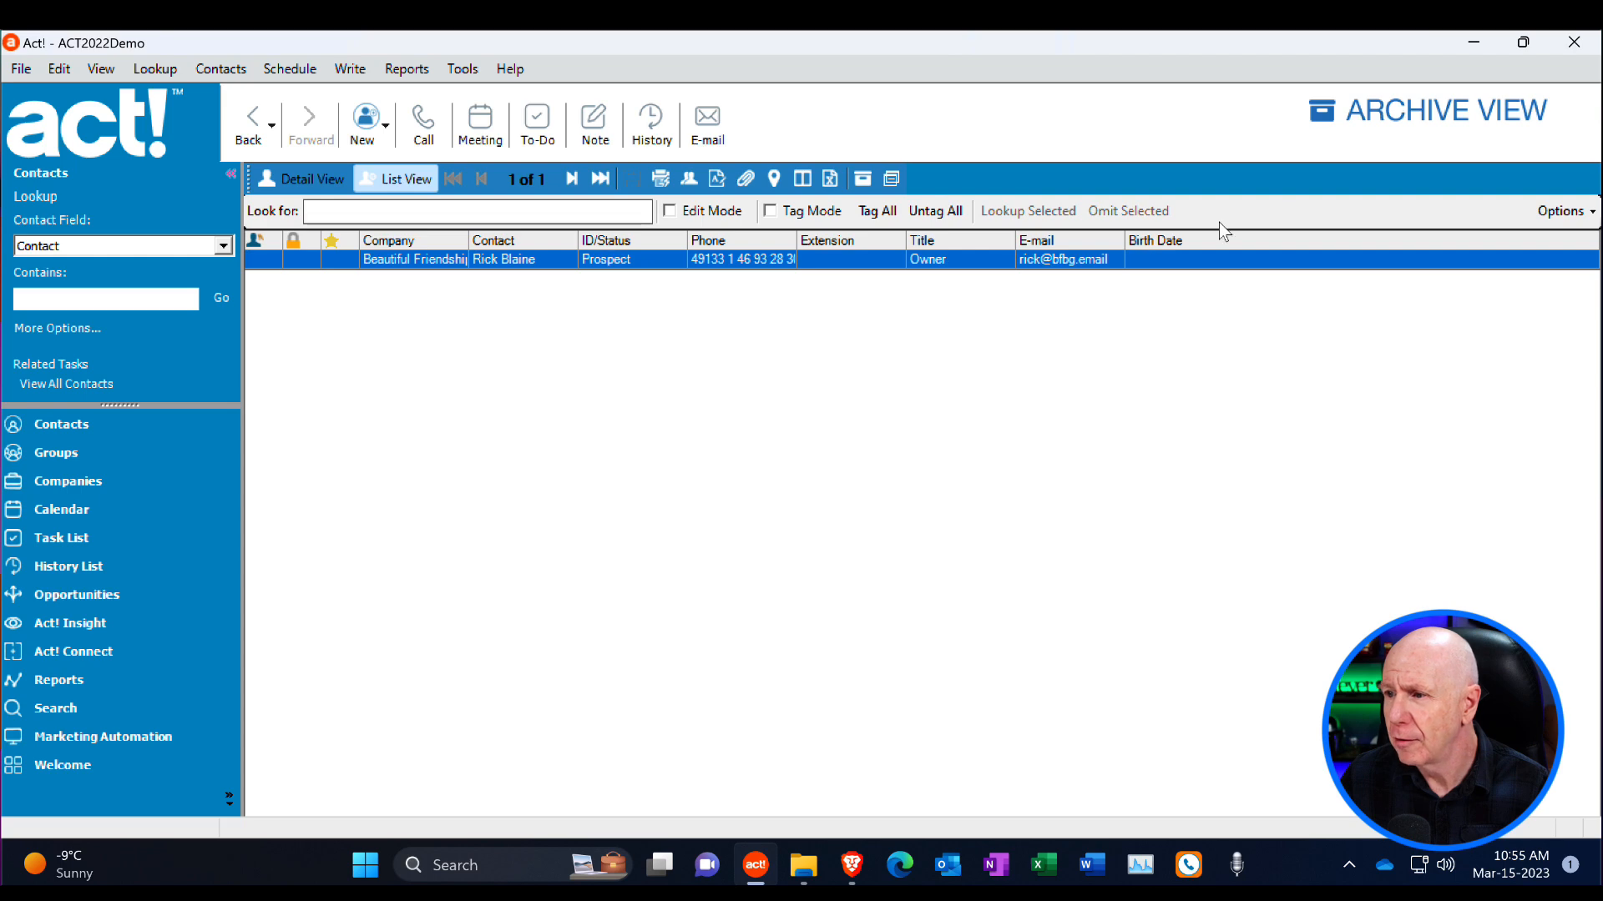
Return to the active contacts, check the archived contacts once more, and hide them again.
{"action": "left_click", "coordinate": [900, 179]}
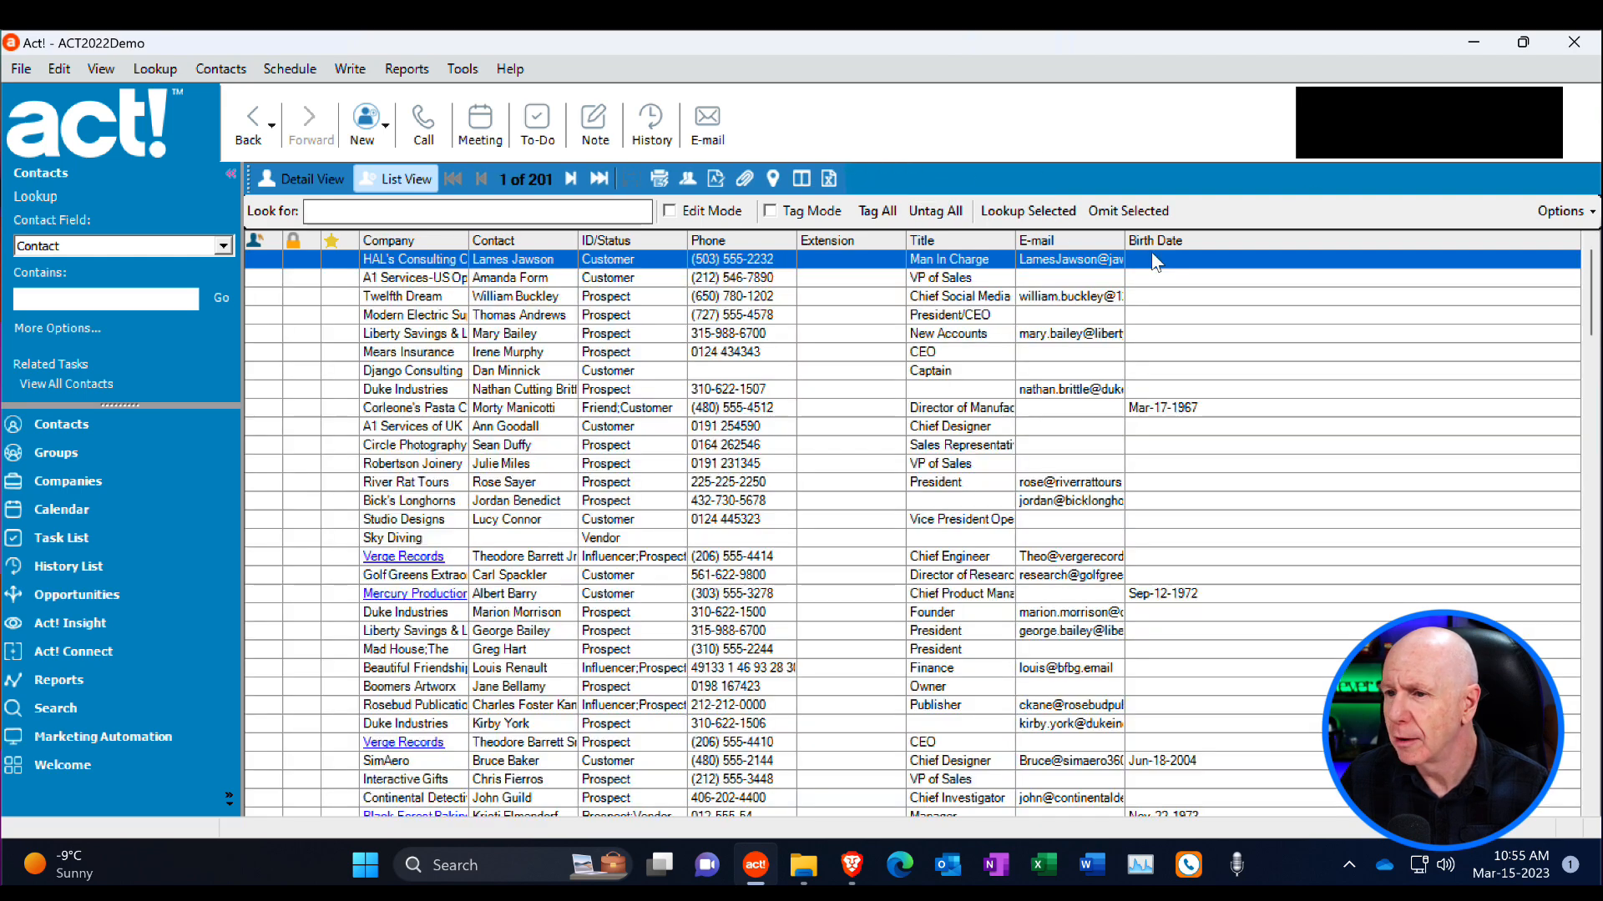
{"action": "left_click", "coordinate": [892, 182]}
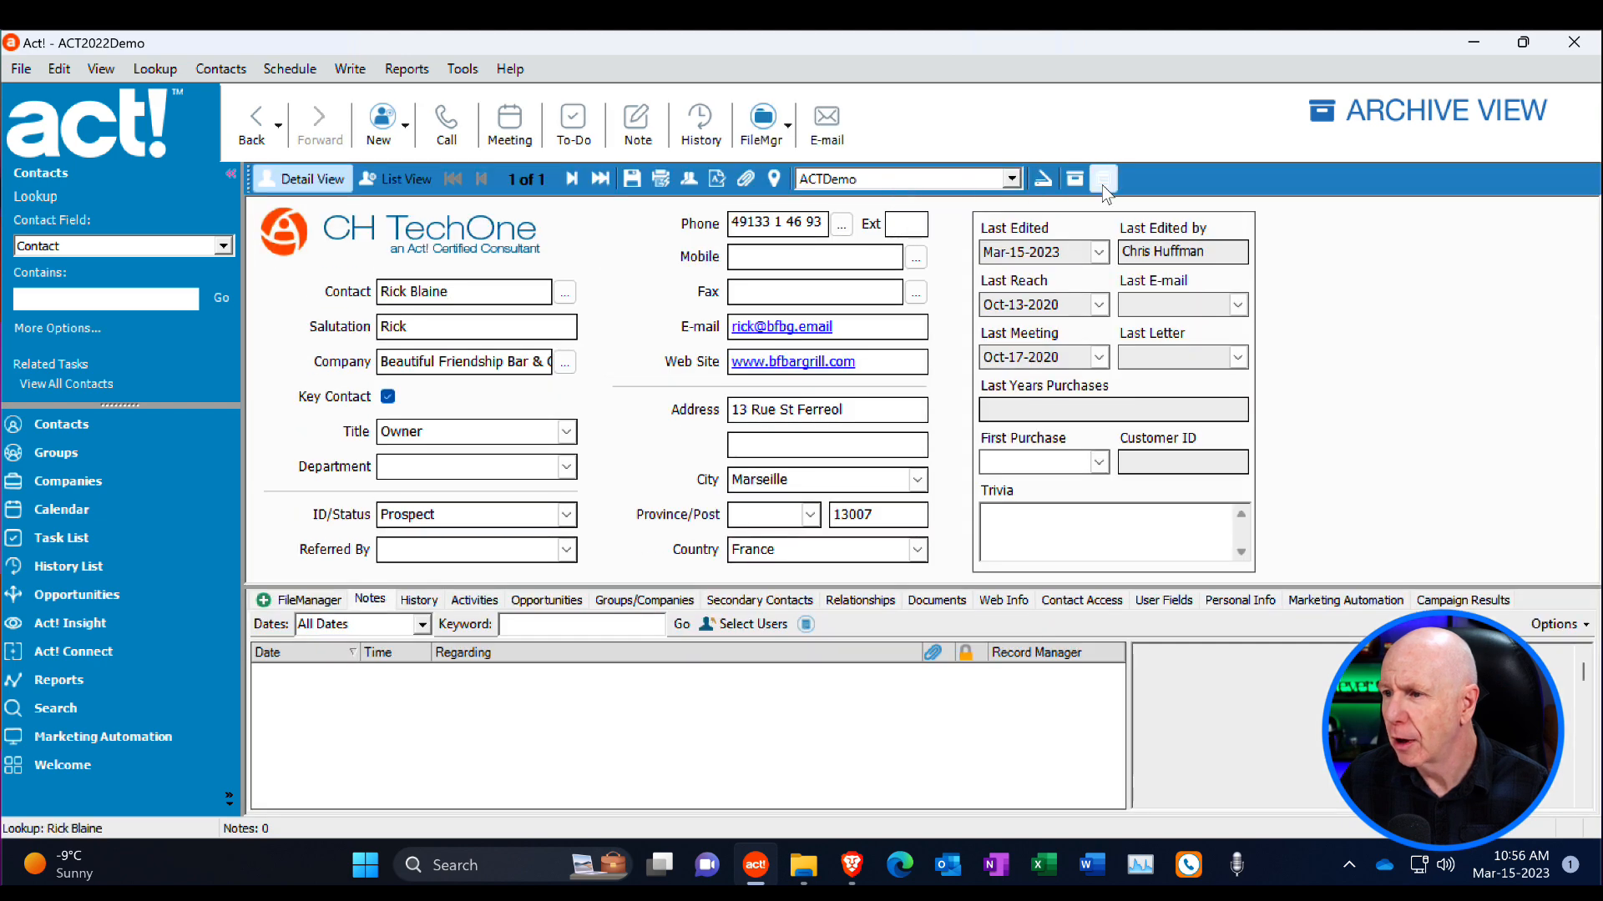
{"action": "left_click", "coordinate": [1103, 180]}
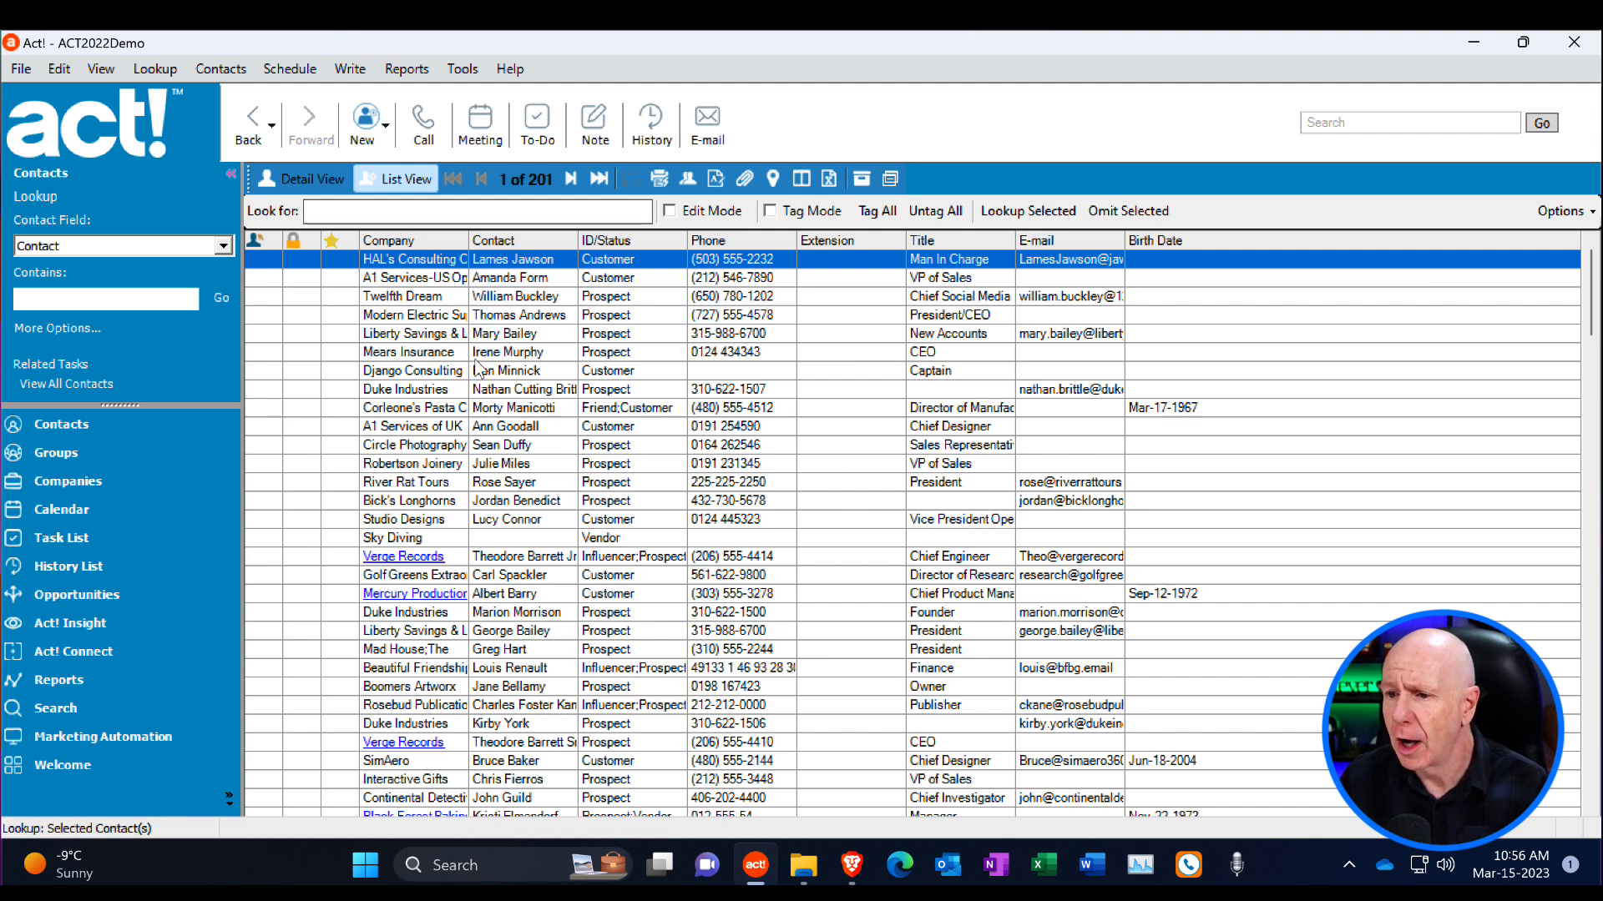
{"action": "left_click", "coordinate": [435, 319]}
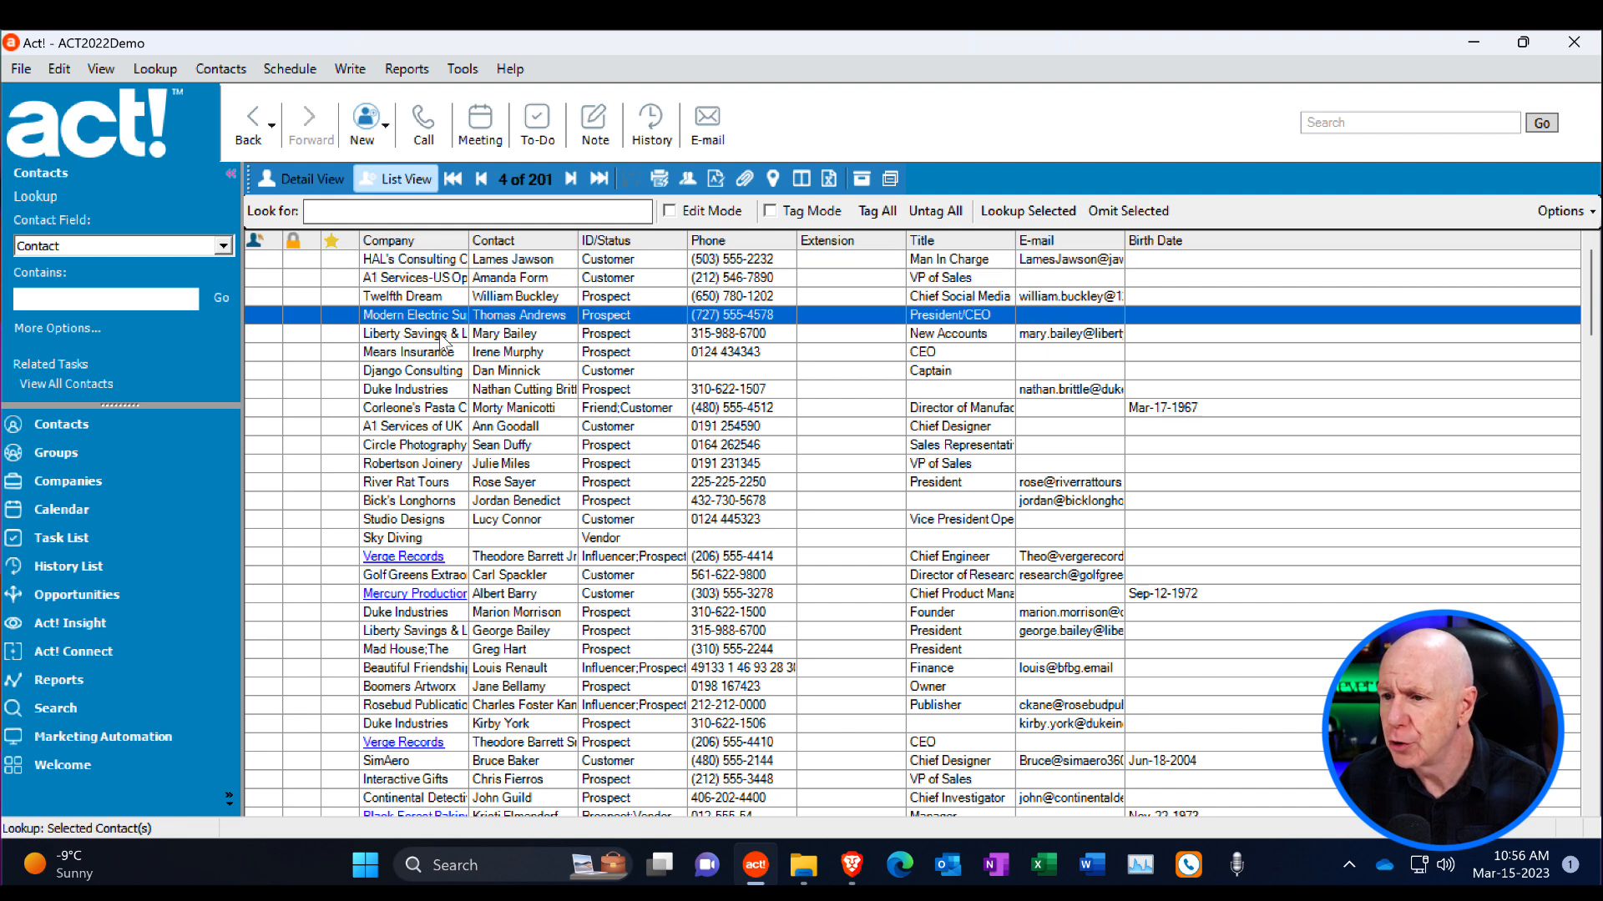
{"action": "left_click", "coordinate": [448, 389], "text": "ctrl"}
{"action": "left_click", "coordinate": [459, 428], "text": "ctrl"}
{"action": "left_click", "coordinate": [465, 465], "text": "ctrl"}
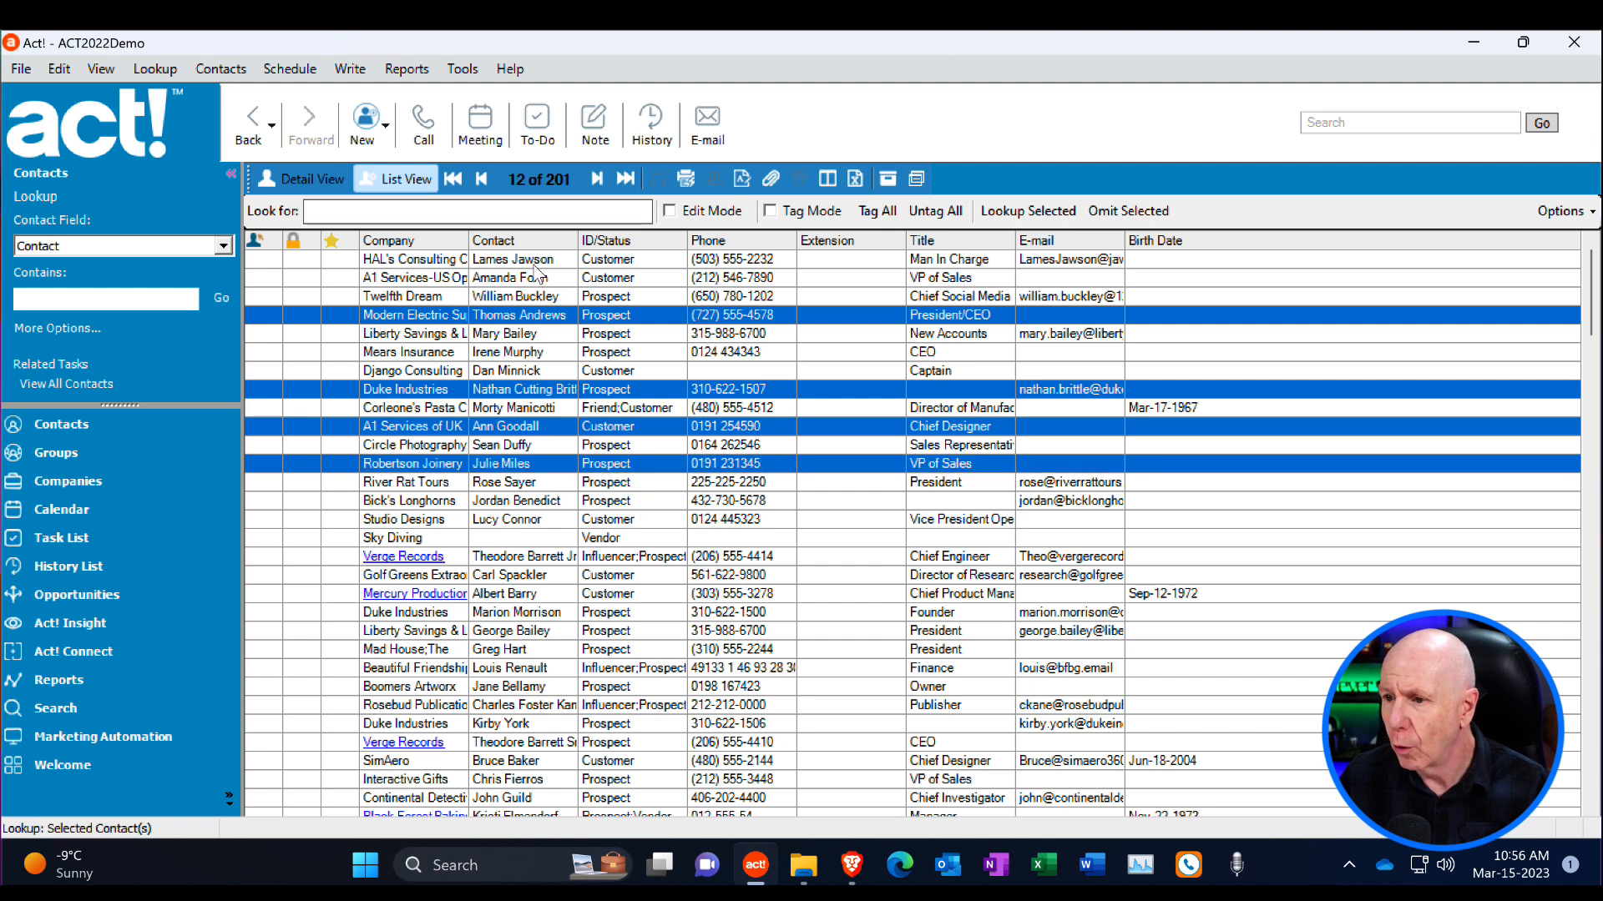
{"action": "left_click_drag", "start_coordinate": [534, 259], "coordinate": [535, 370]}
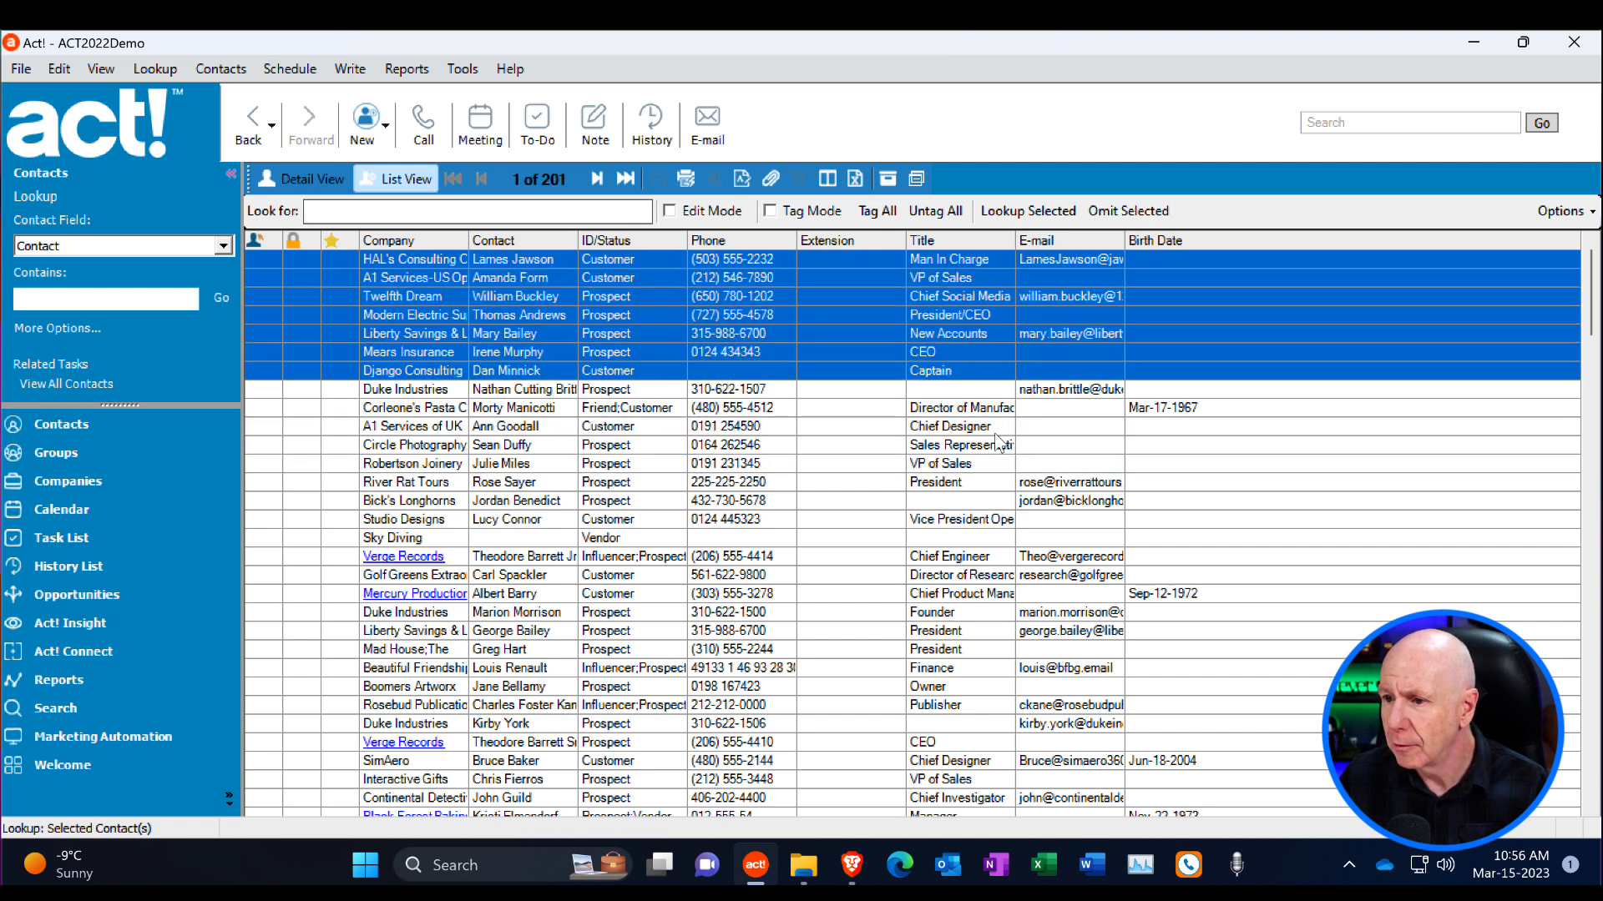
{"action": "left_click", "coordinate": [561, 412]}
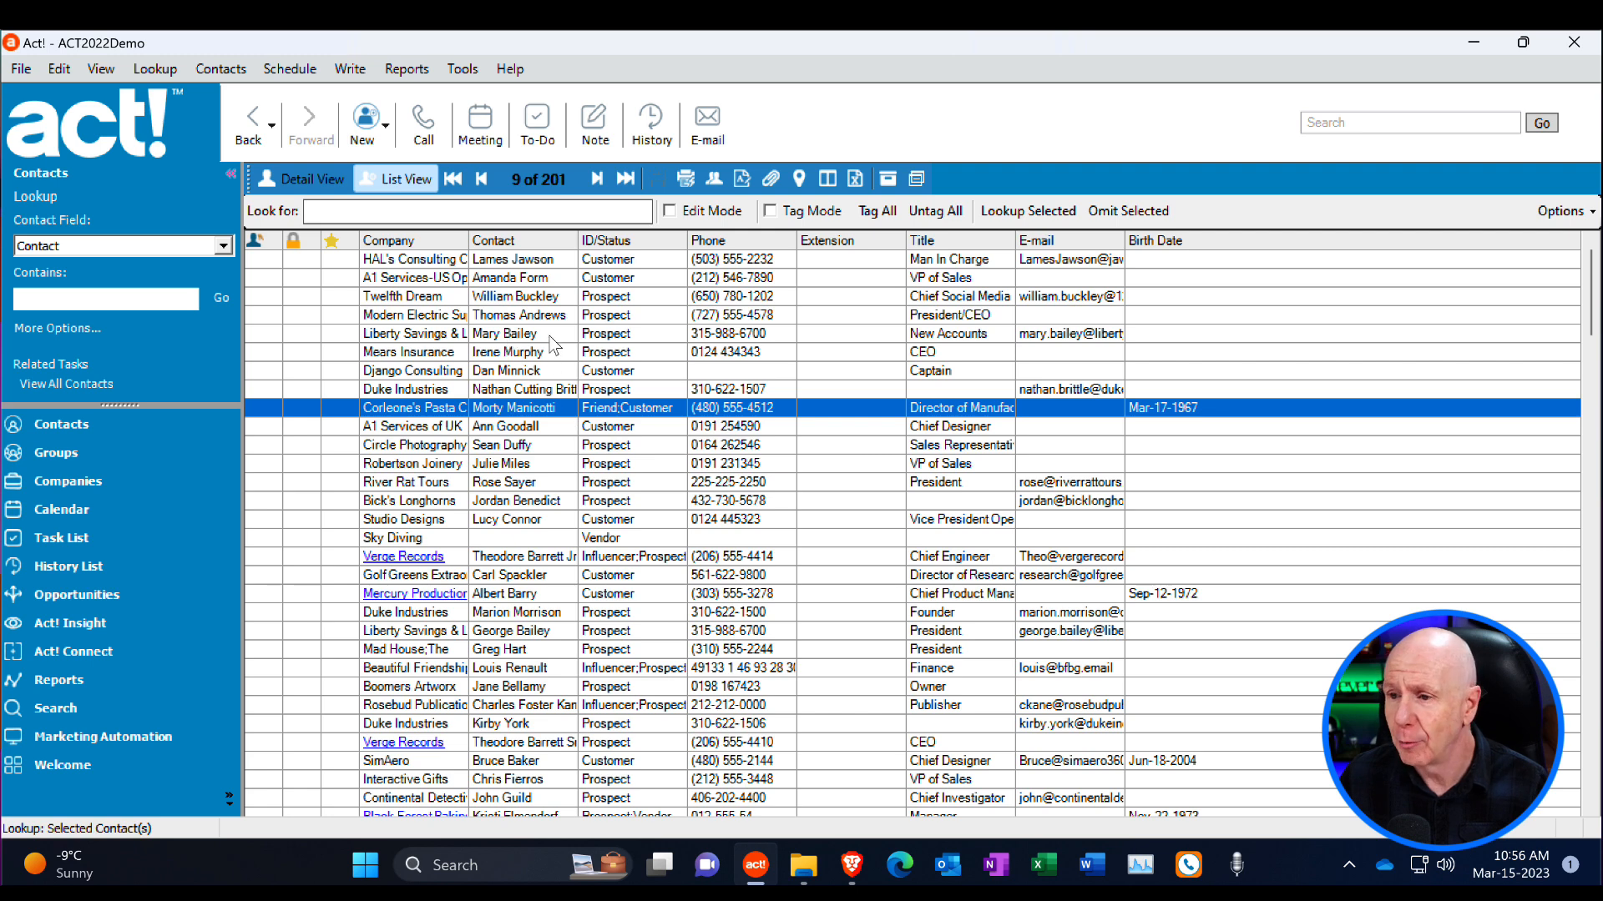
Archive the New Accounts contact at Liberty Savings and the Django Consulting, A1 Services of UK and Robertson Joinery contacts together, and check the archived list.
{"action": "left_click", "coordinate": [555, 337]}
{"action": "left_click", "coordinate": [538, 372], "text": "ctrl"}
{"action": "left_click", "coordinate": [544, 427], "text": "ctrl"}
{"action": "left_click", "coordinate": [541, 465], "text": "ctrl"}
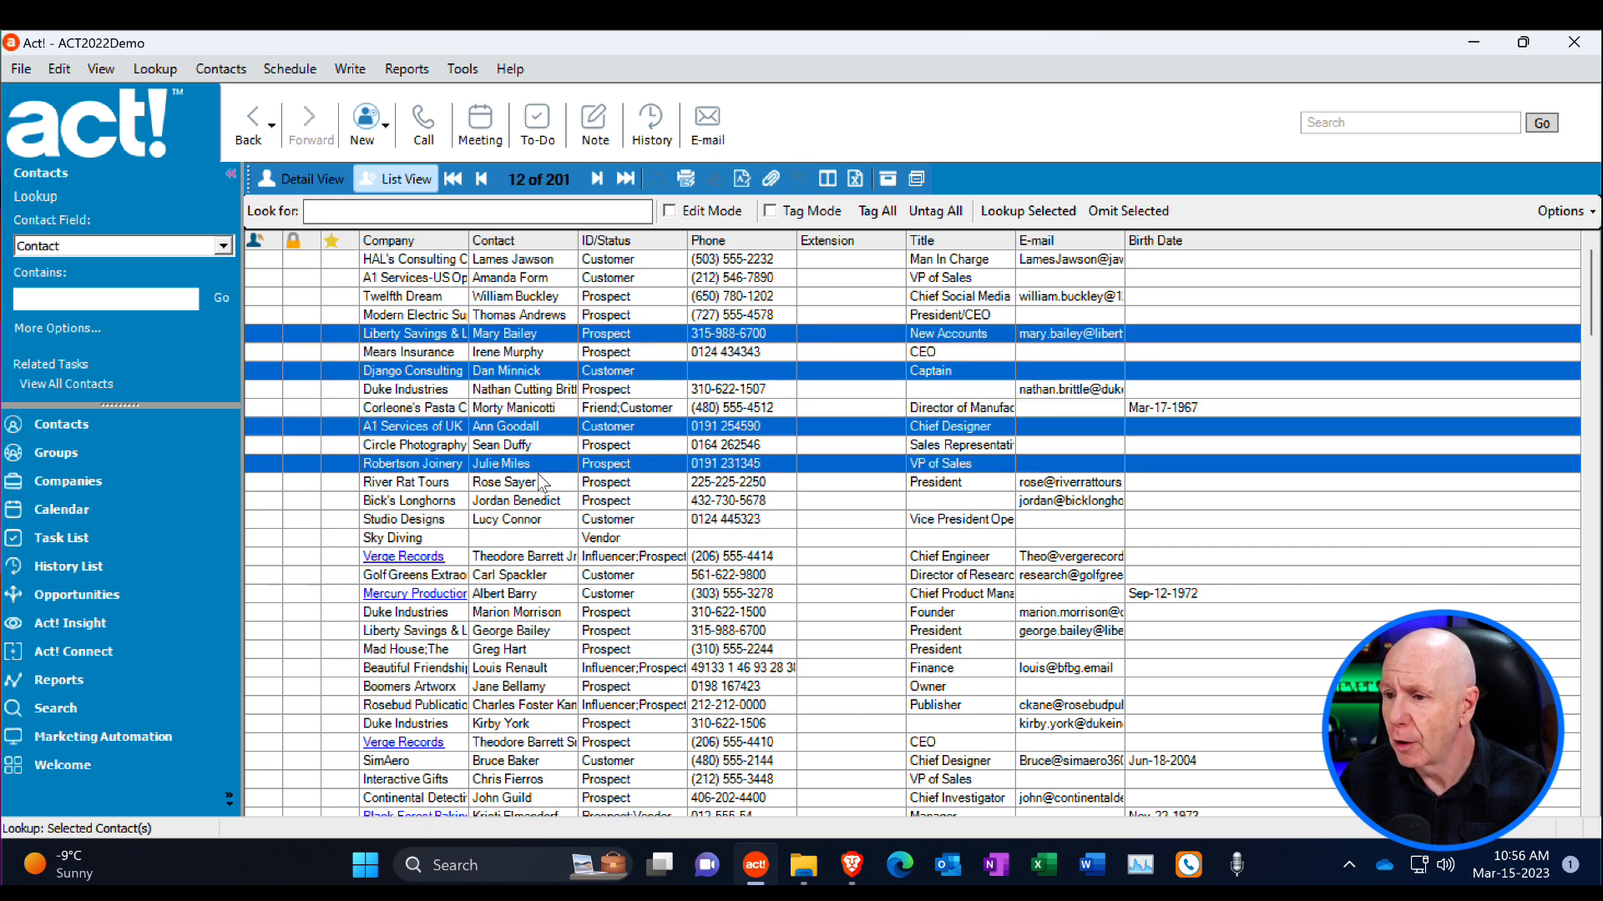
{"action": "left_click", "coordinate": [888, 181]}
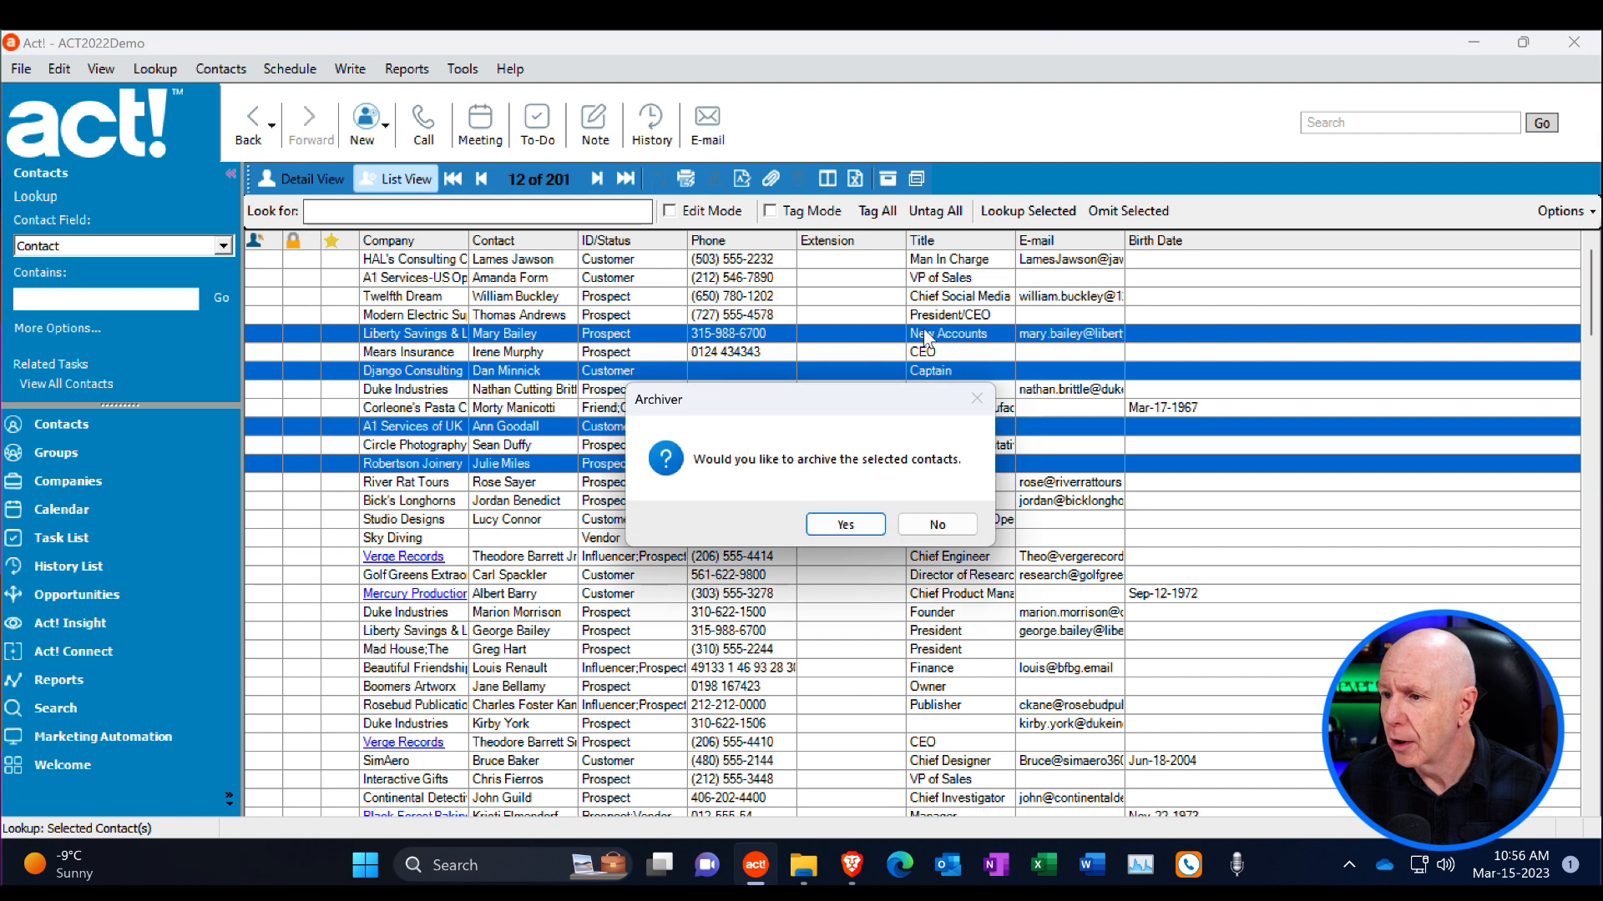
{"action": "left_click", "coordinate": [845, 525]}
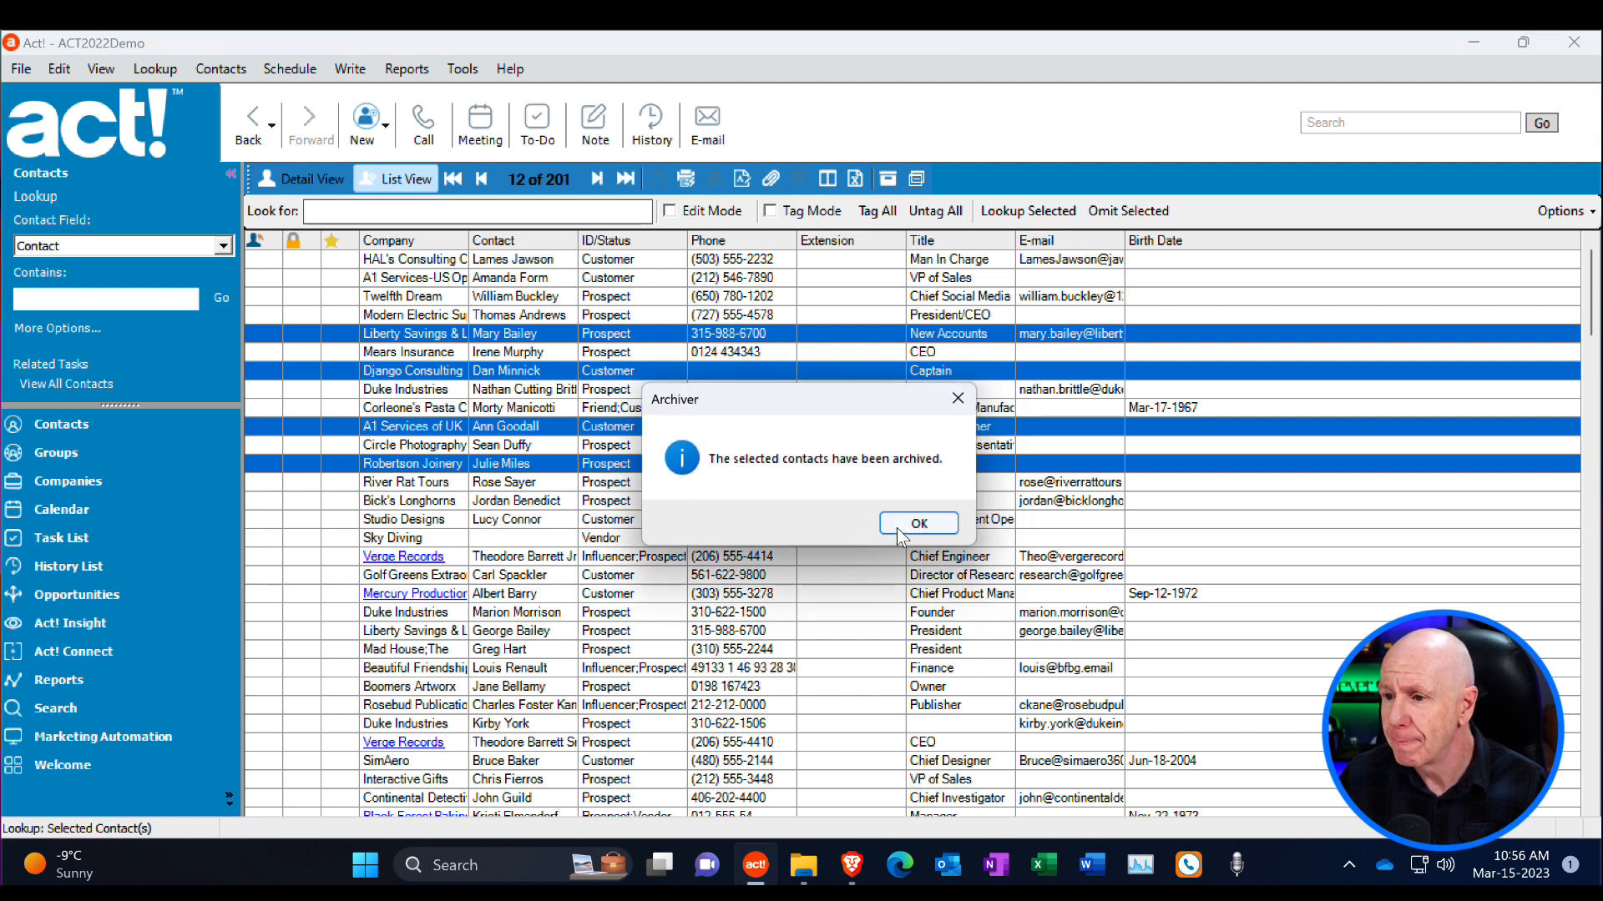
{"action": "left_click", "coordinate": [922, 526]}
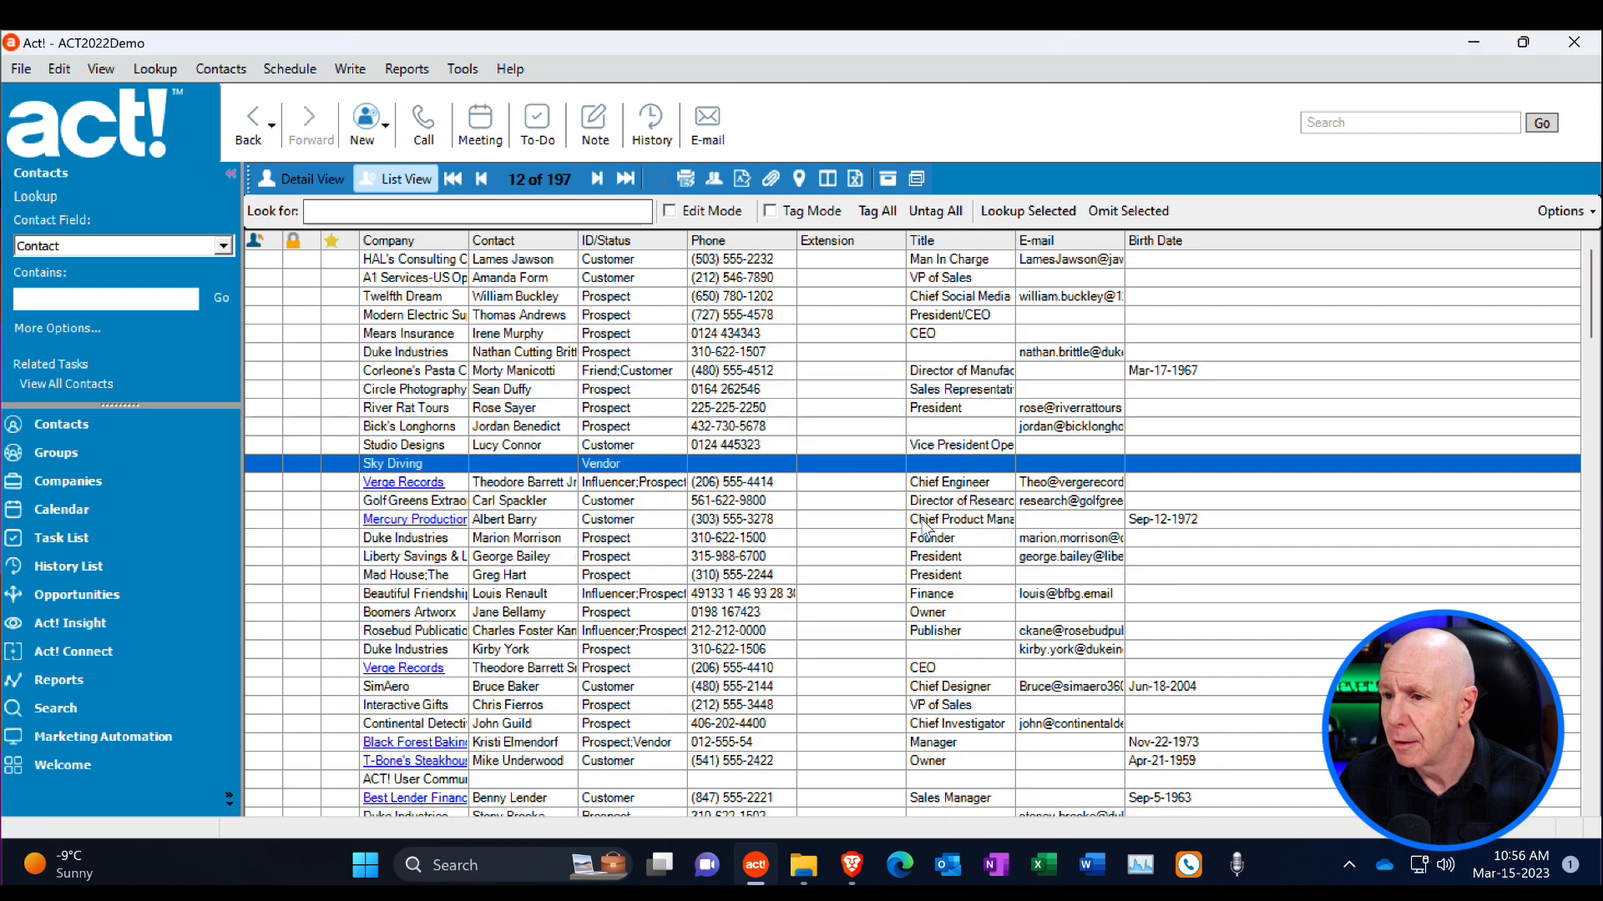
{"action": "left_click", "coordinate": [916, 178]}
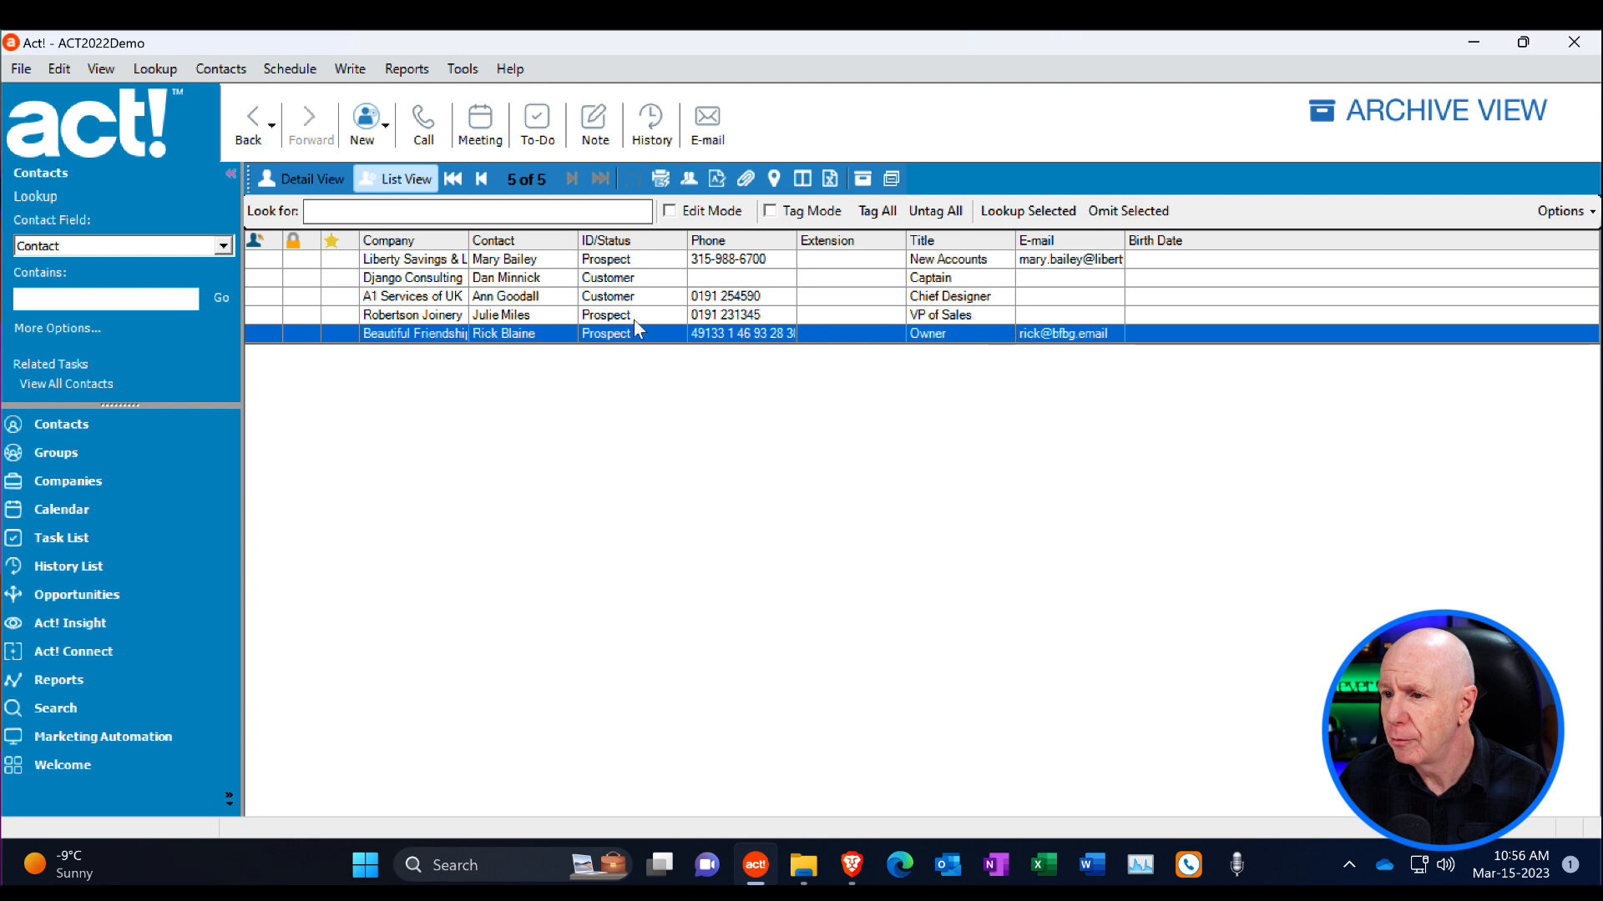
{"action": "left_click", "coordinate": [891, 179]}
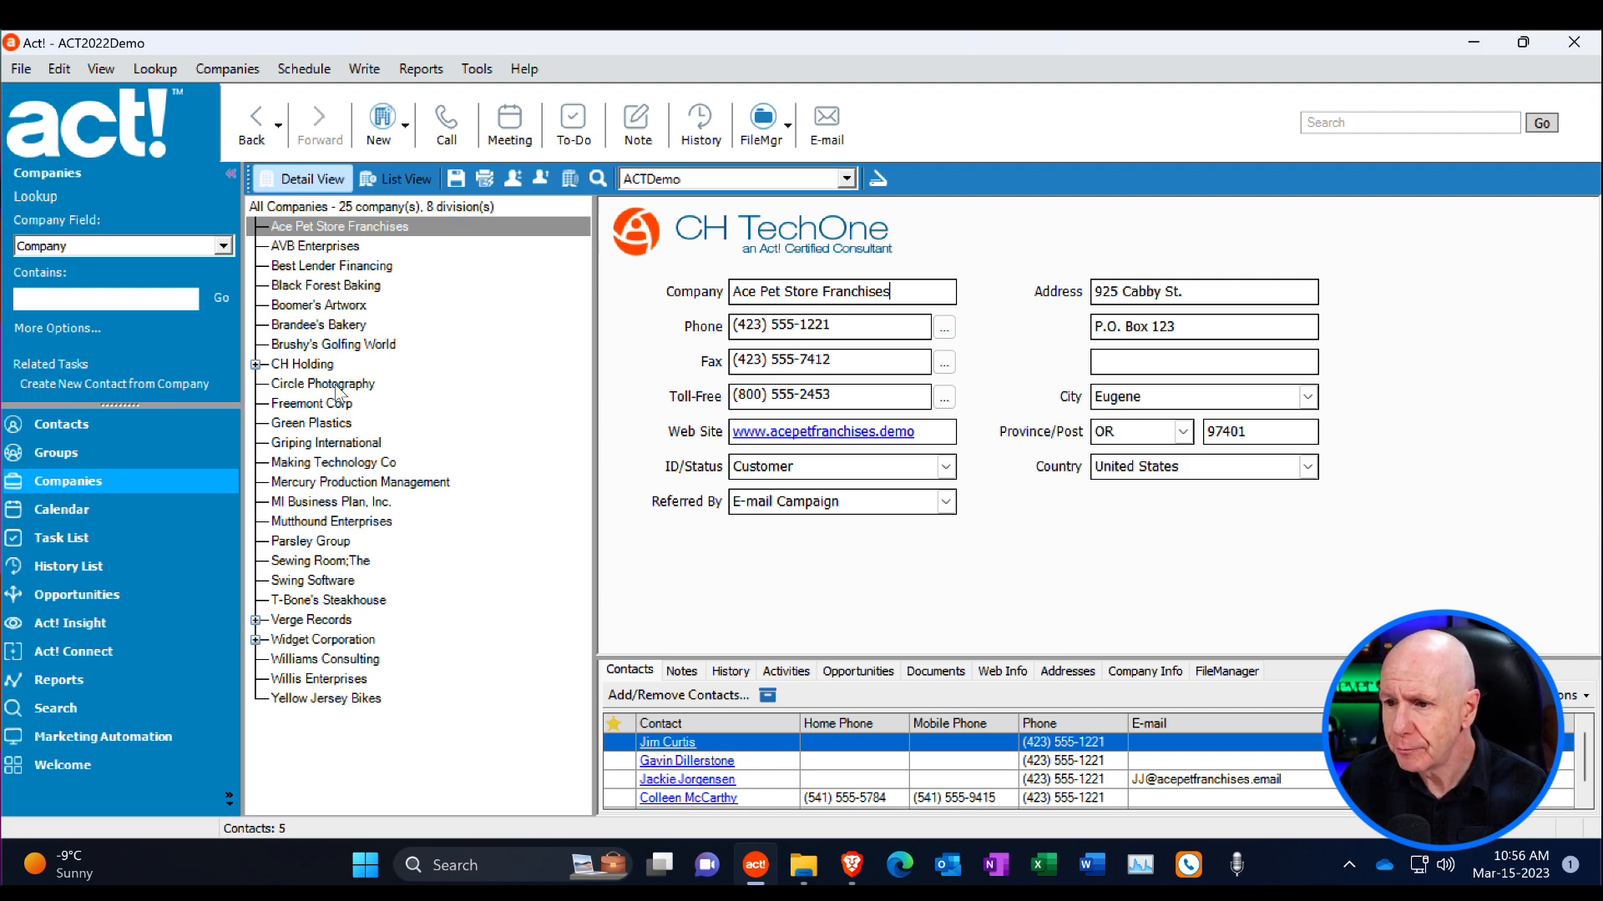
Open the Verge Records company and archive the last contact in its contact list.
{"action": "left_click", "coordinate": [312, 620]}
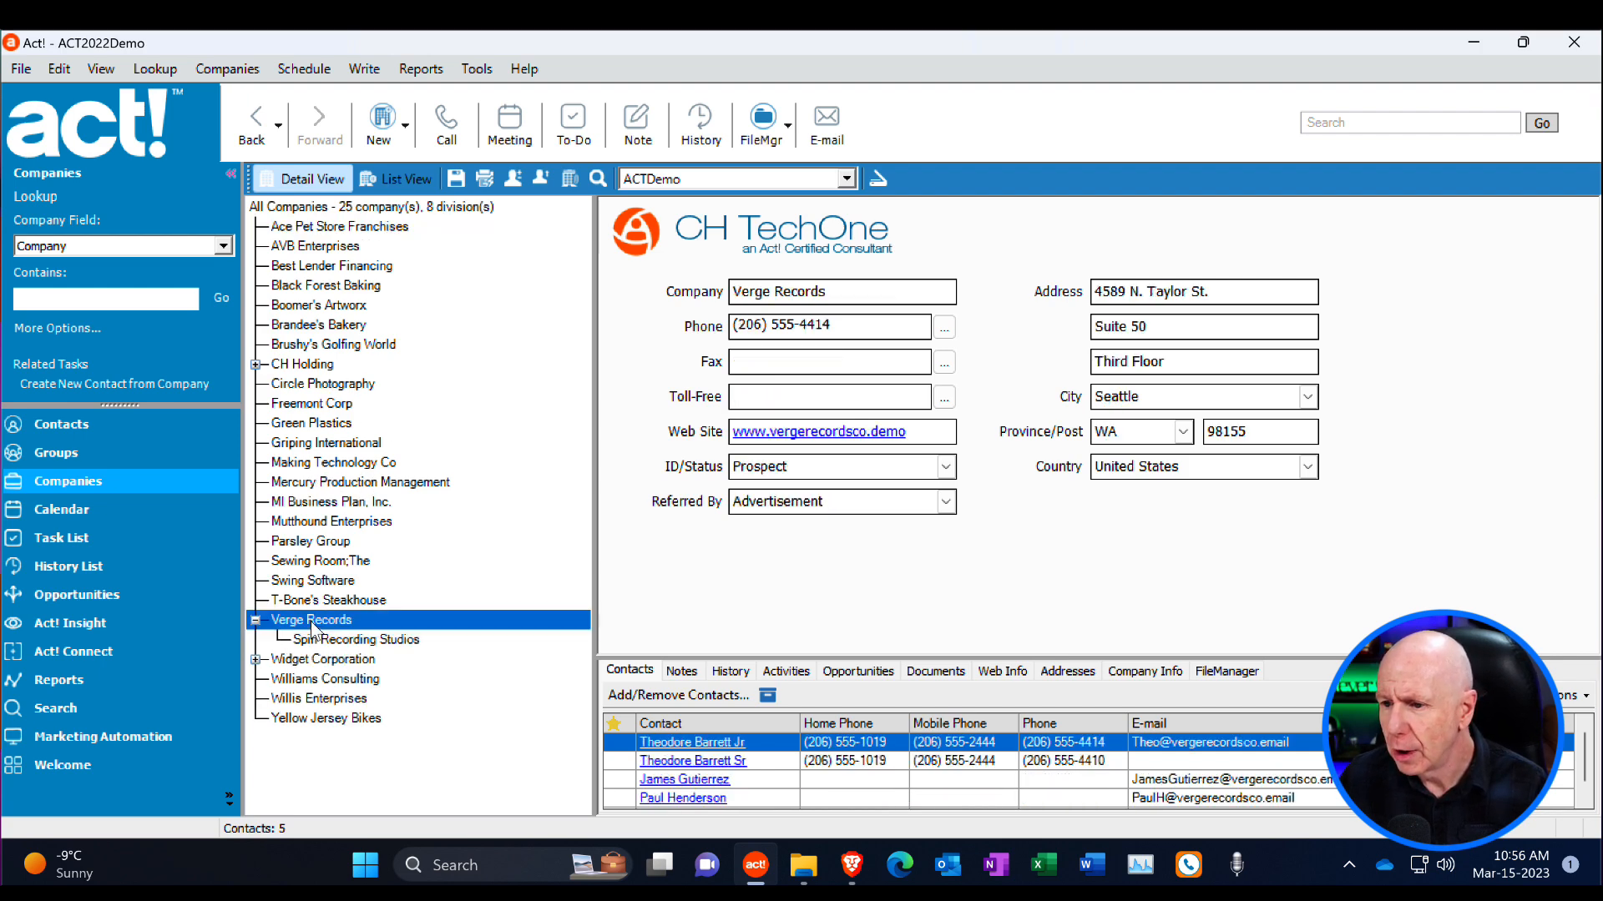
{"action": "left_click_drag", "start_coordinate": [764, 651], "coordinate": [764, 554]}
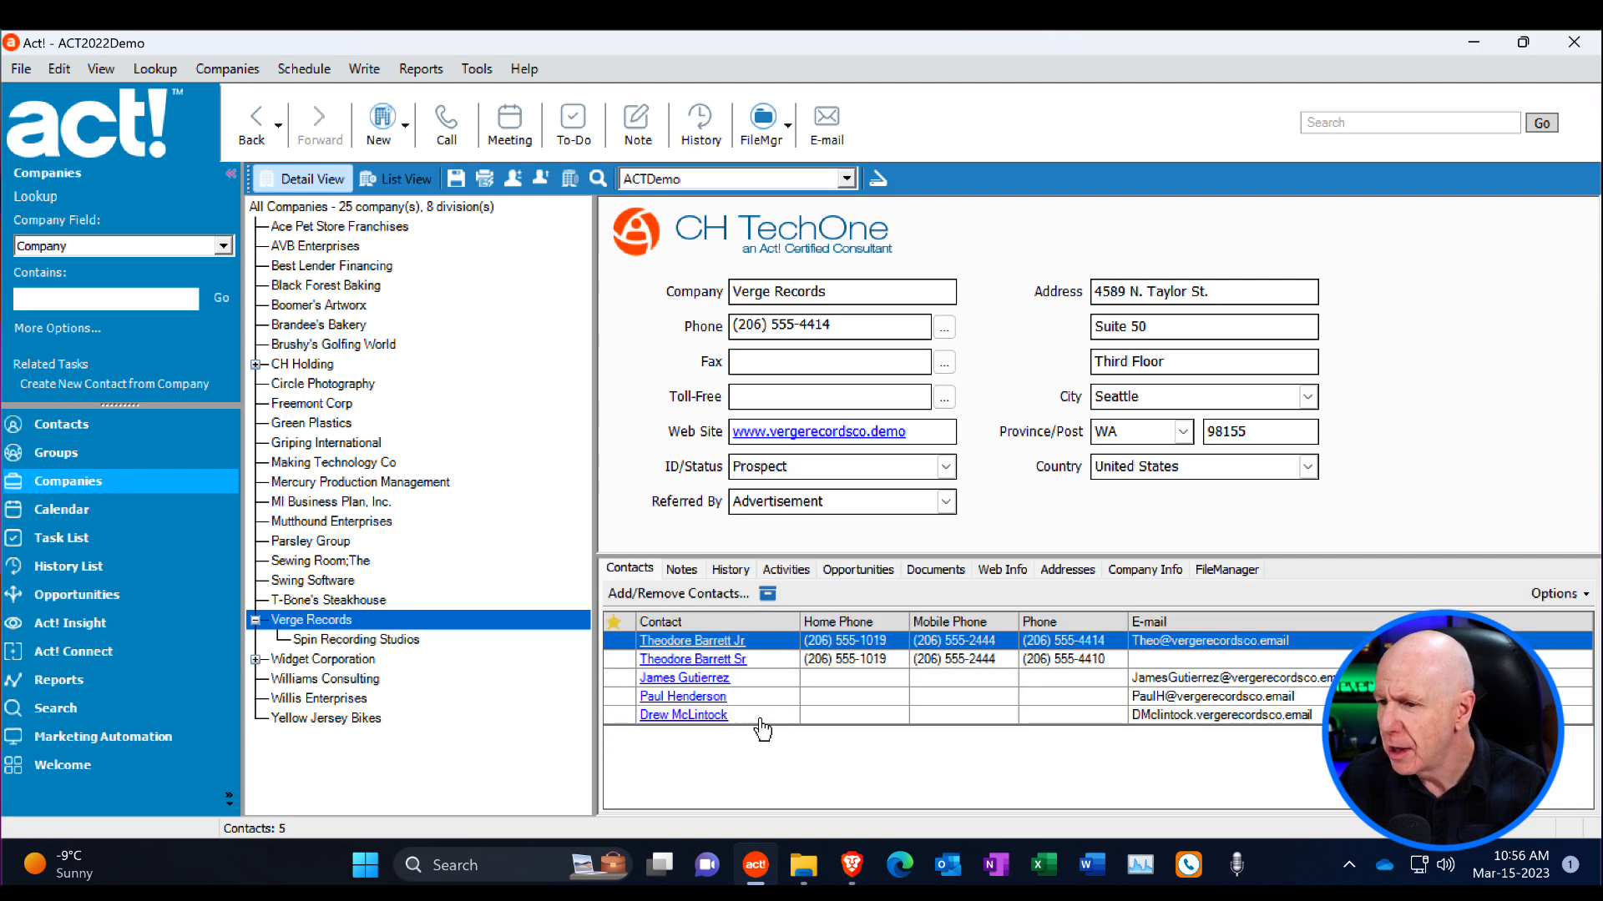
{"action": "left_click", "coordinate": [818, 717]}
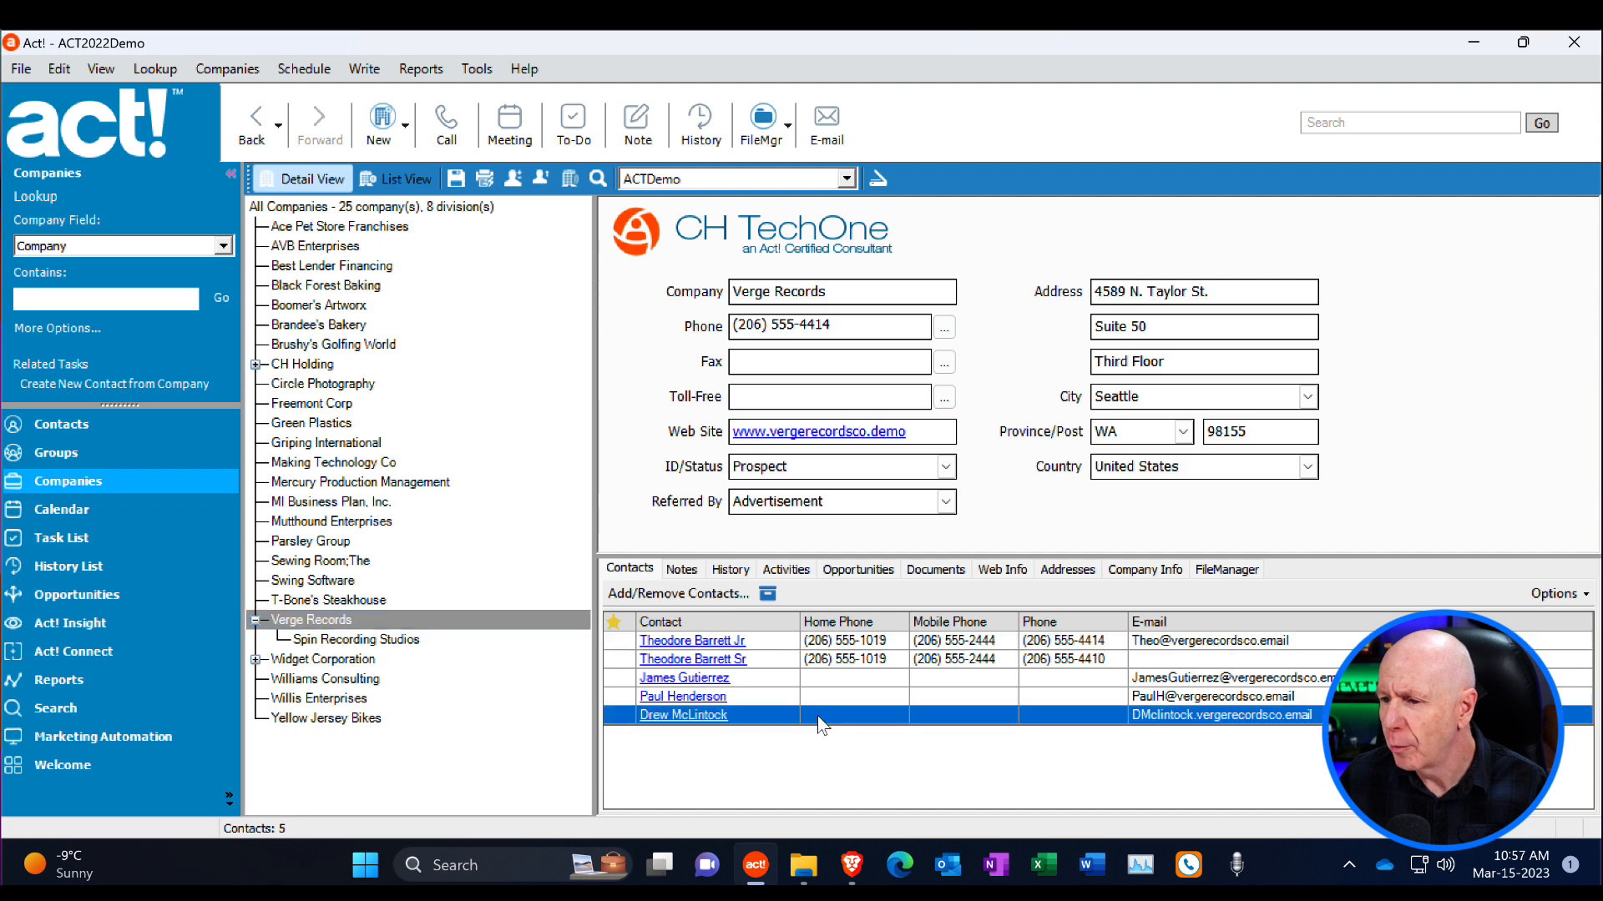
{"action": "left_click", "coordinate": [768, 594]}
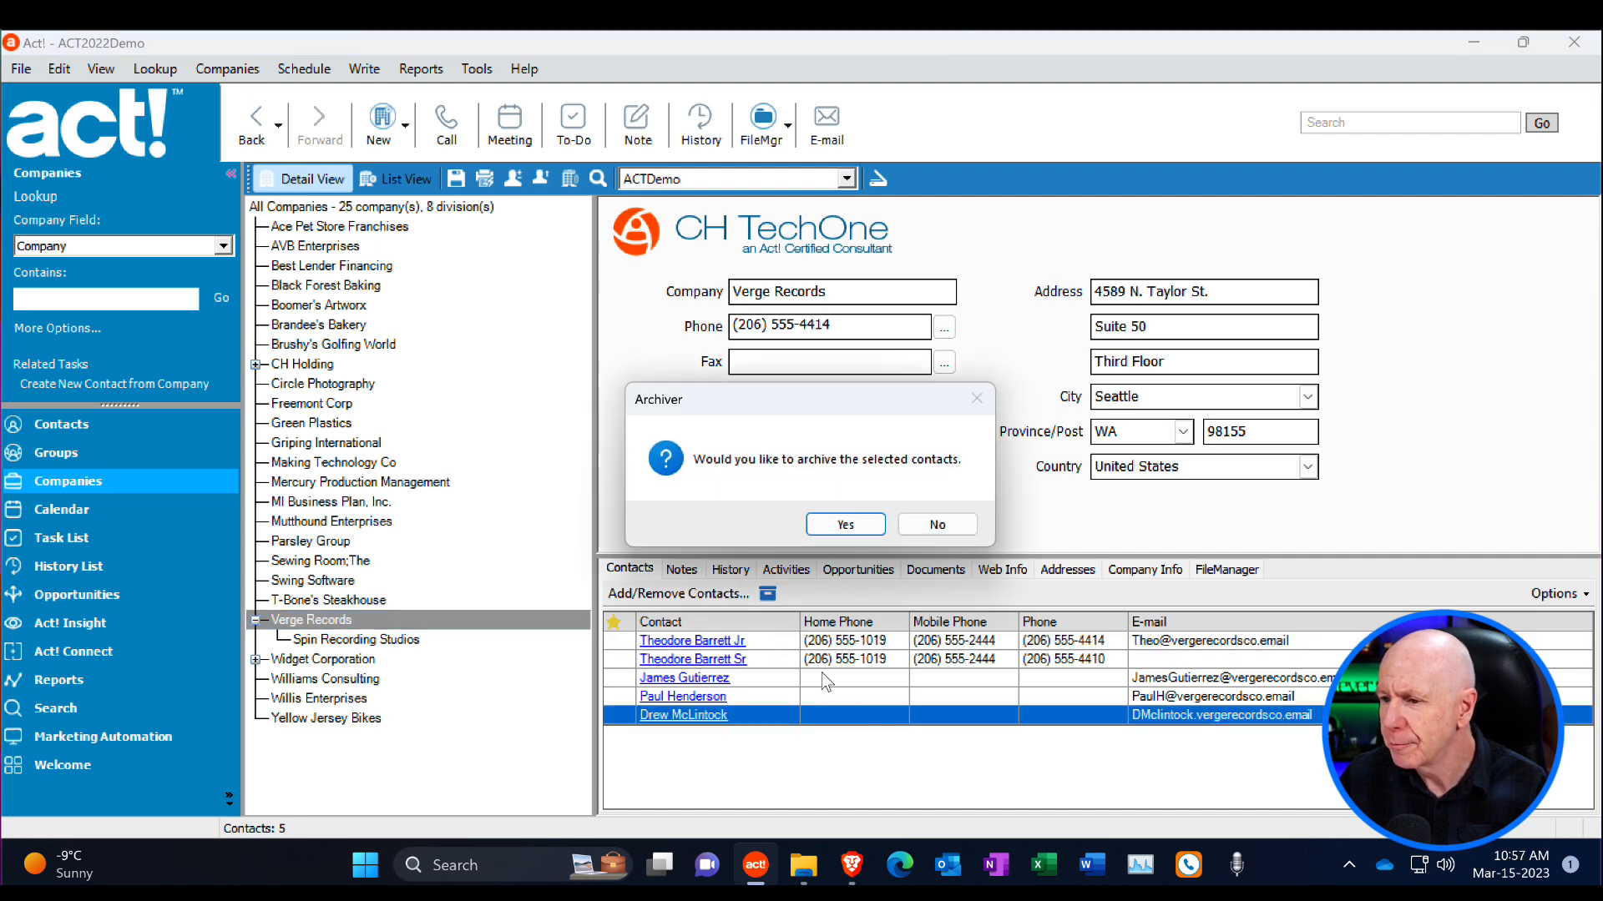
{"action": "left_click", "coordinate": [847, 523]}
{"action": "left_click", "coordinate": [911, 526]}
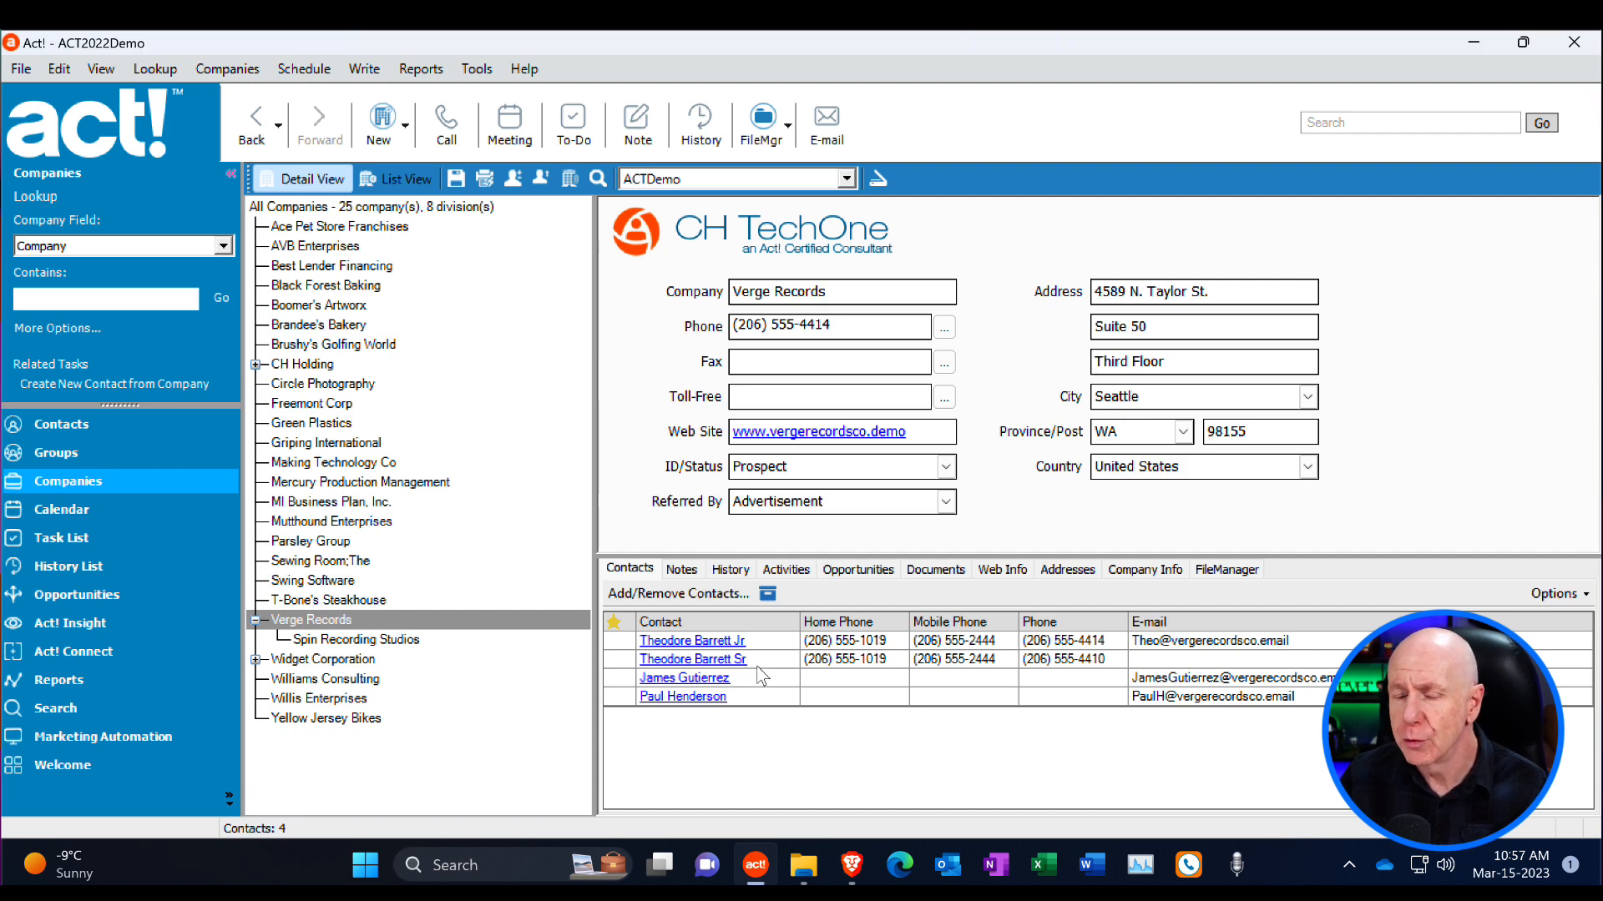
Return to the contacts list, display the archived contacts to check them, and hide them again.
{"action": "left_click", "coordinate": [73, 651]}
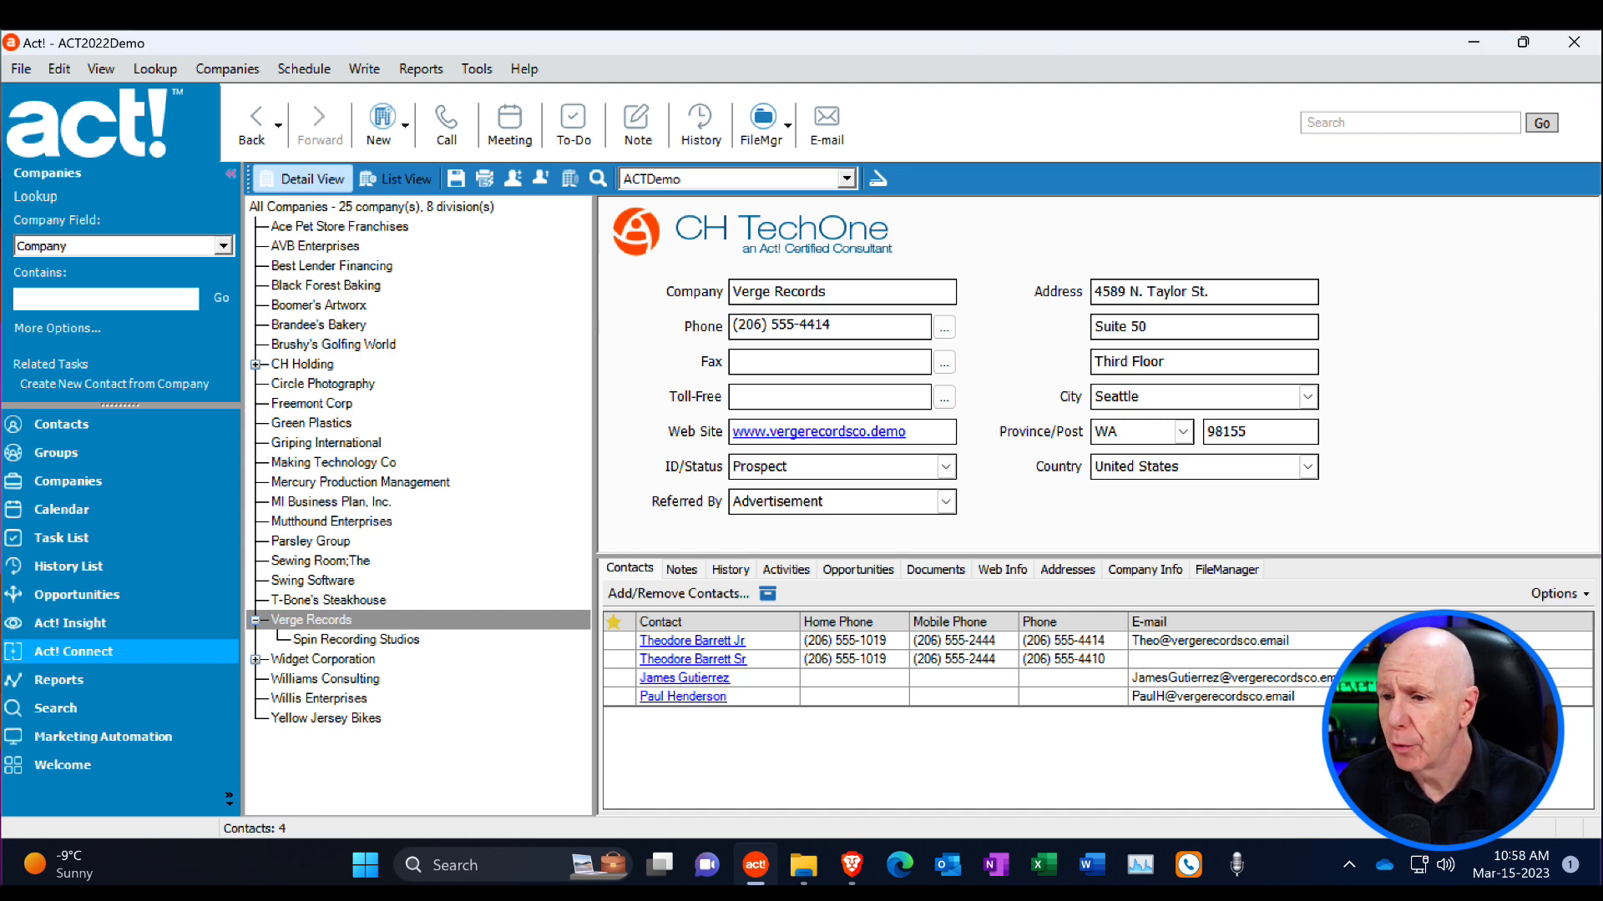
{"action": "left_click", "coordinate": [61, 424]}
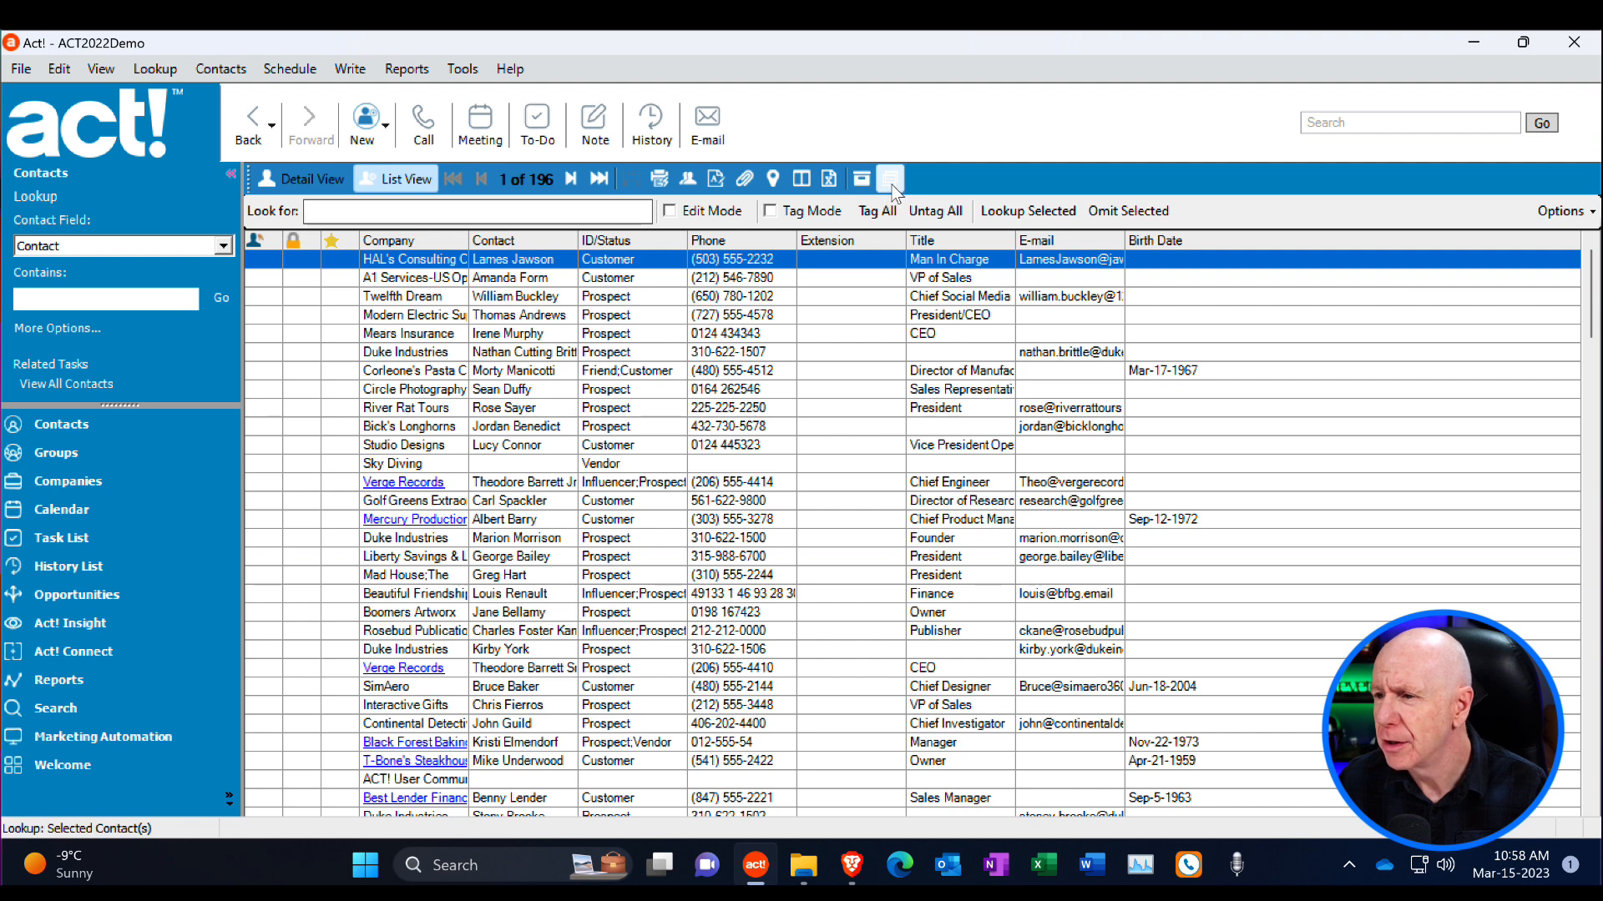
{"action": "left_click", "coordinate": [891, 188]}
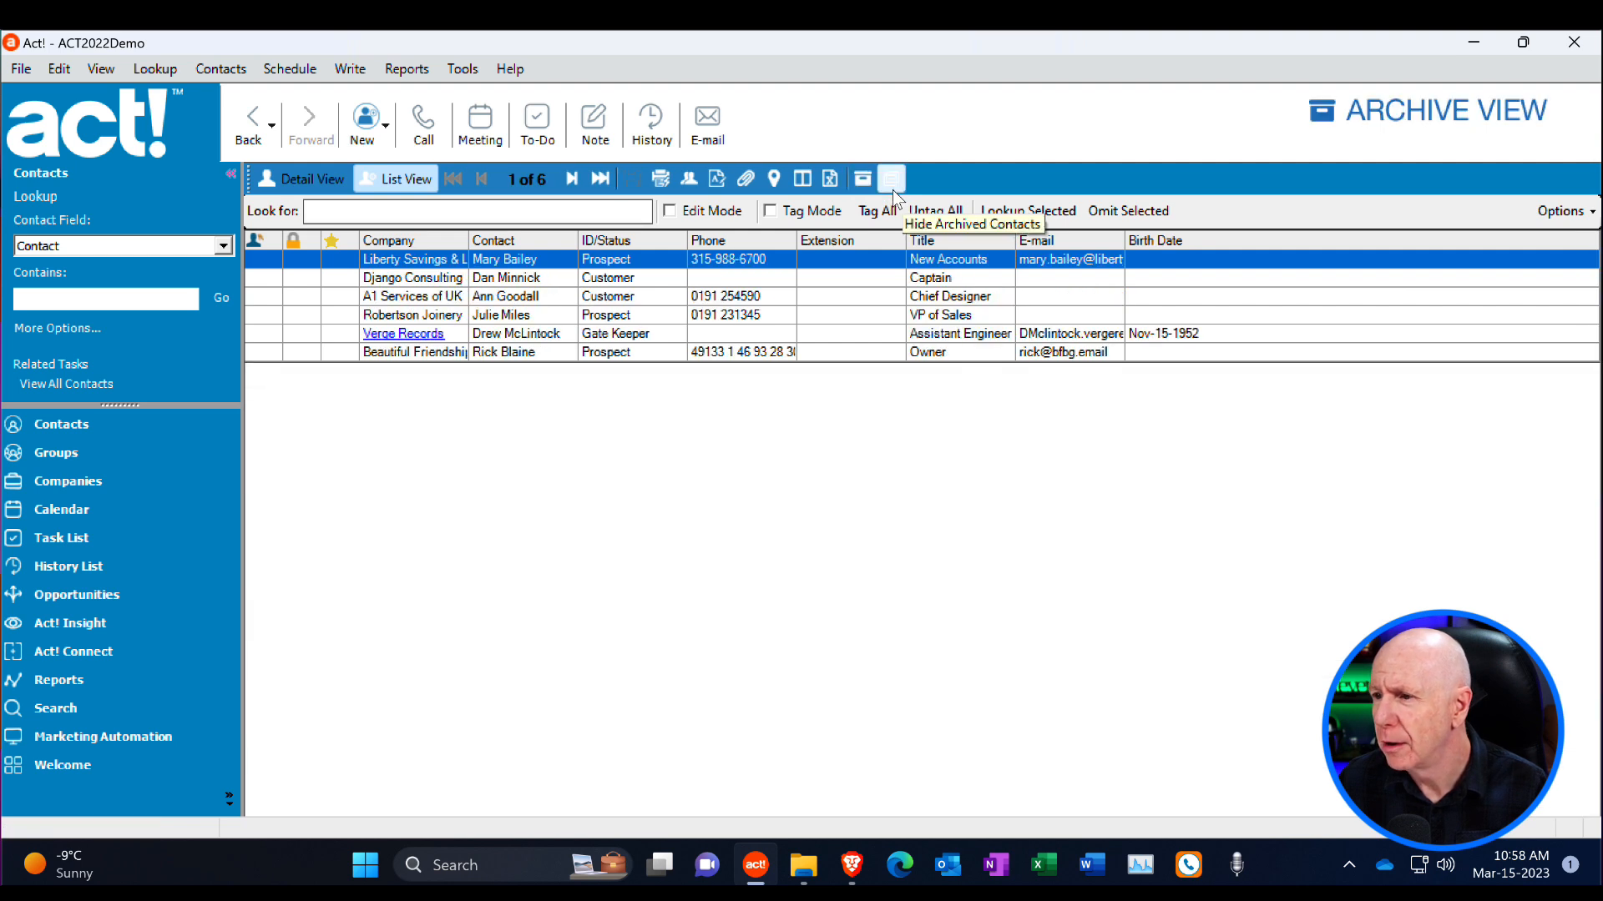
{"action": "left_click", "coordinate": [893, 182]}
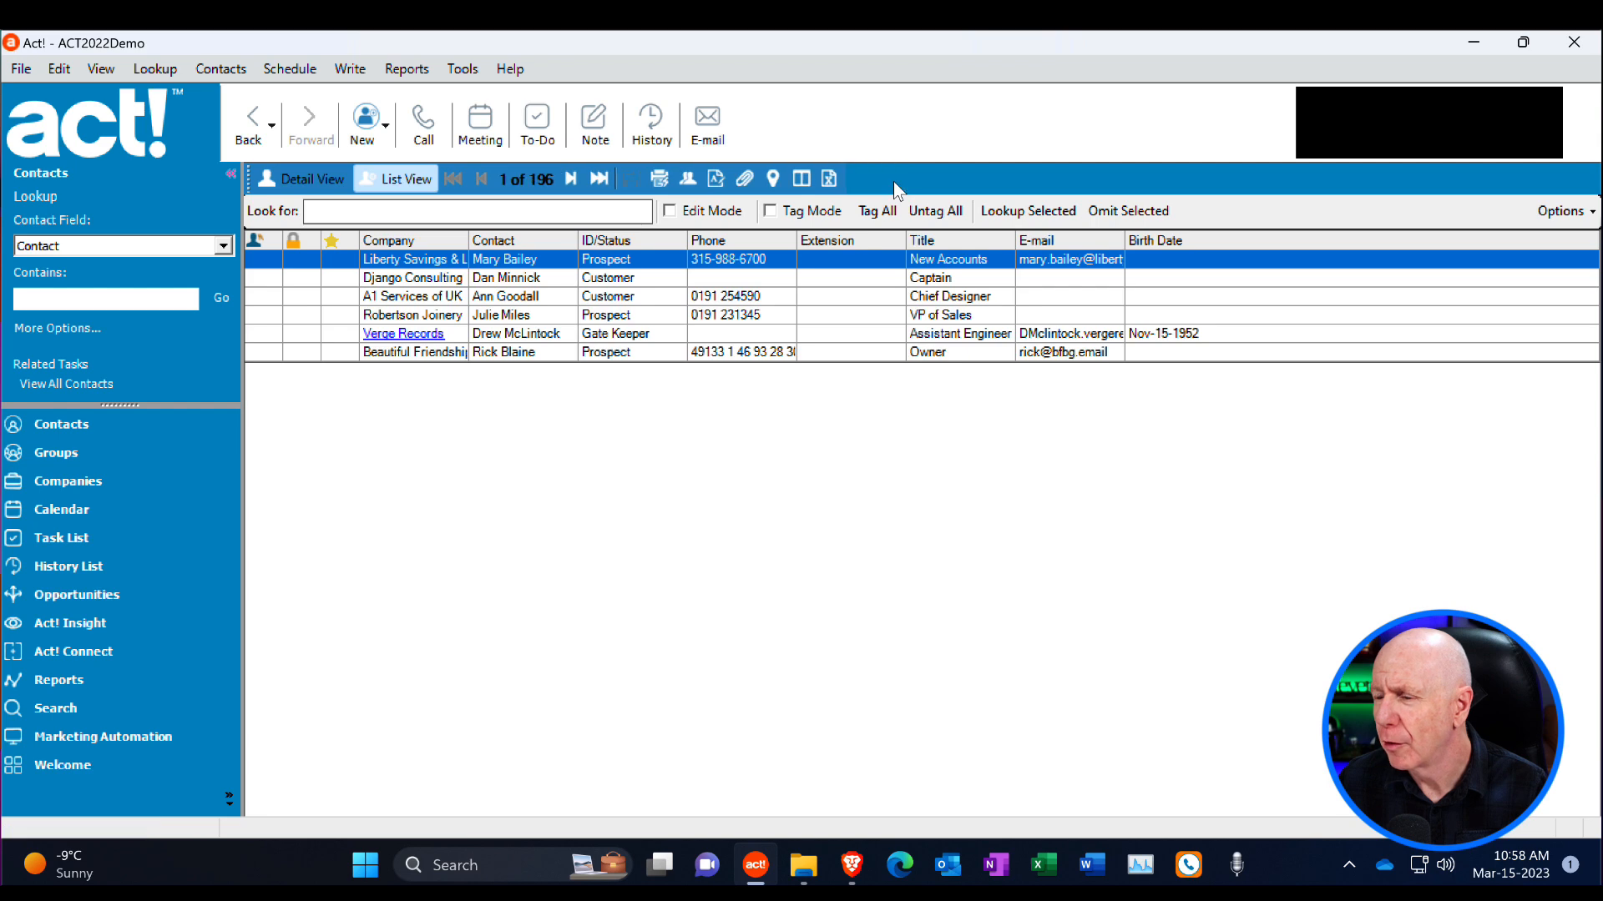